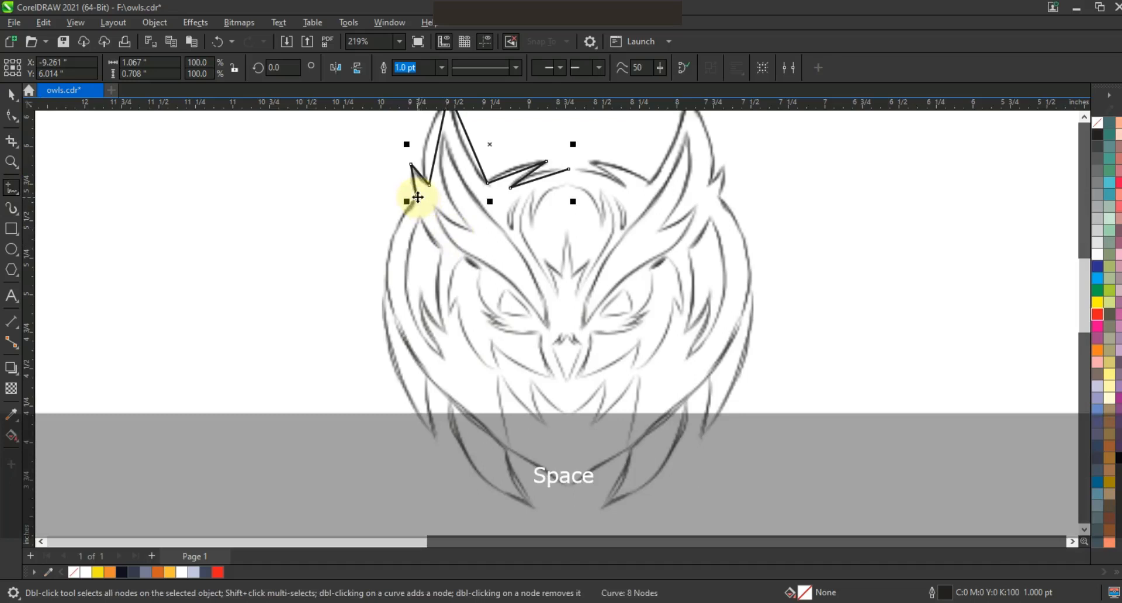
# - Extend the left half outline down to the chin and curve its long side segment along the sketched head
pyautogui.click(567, 485)
pyautogui.click(11, 115)
pyautogui.moveTo(677, 507); pyautogui.dragTo(329, 121)
pyautogui.click(215, 68)
pyautogui.moveTo(387, 234); pyautogui.dragTo(409, 256)
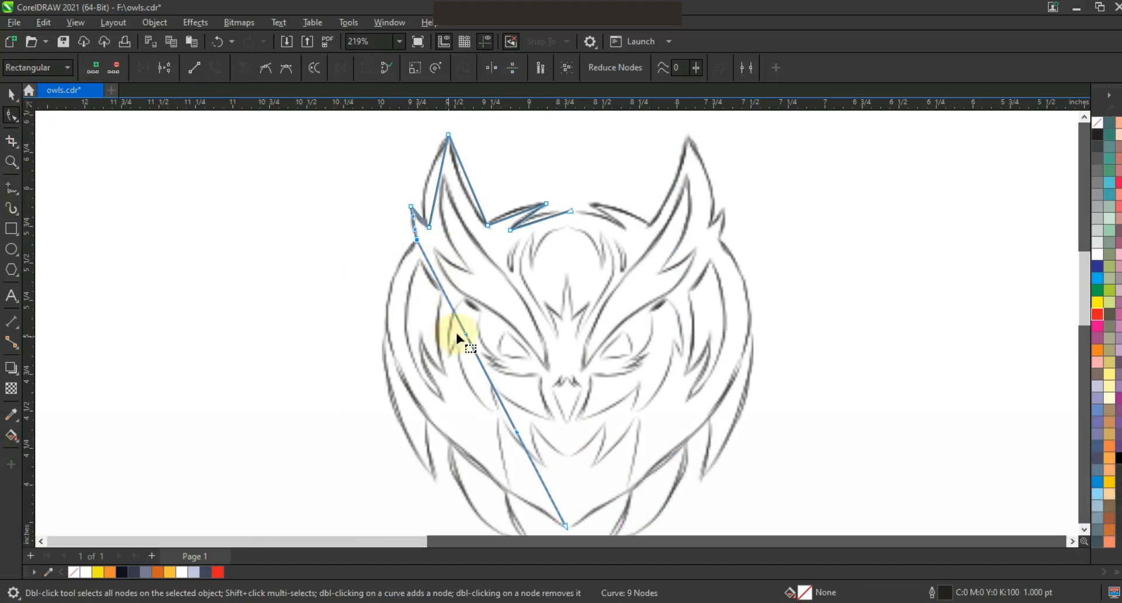
pyautogui.moveTo(517, 433); pyautogui.dragTo(359, 318)
# - Bend the ear and forehead tuft segments of the left half outline to follow the sketch lines
pyautogui.click(11, 162)
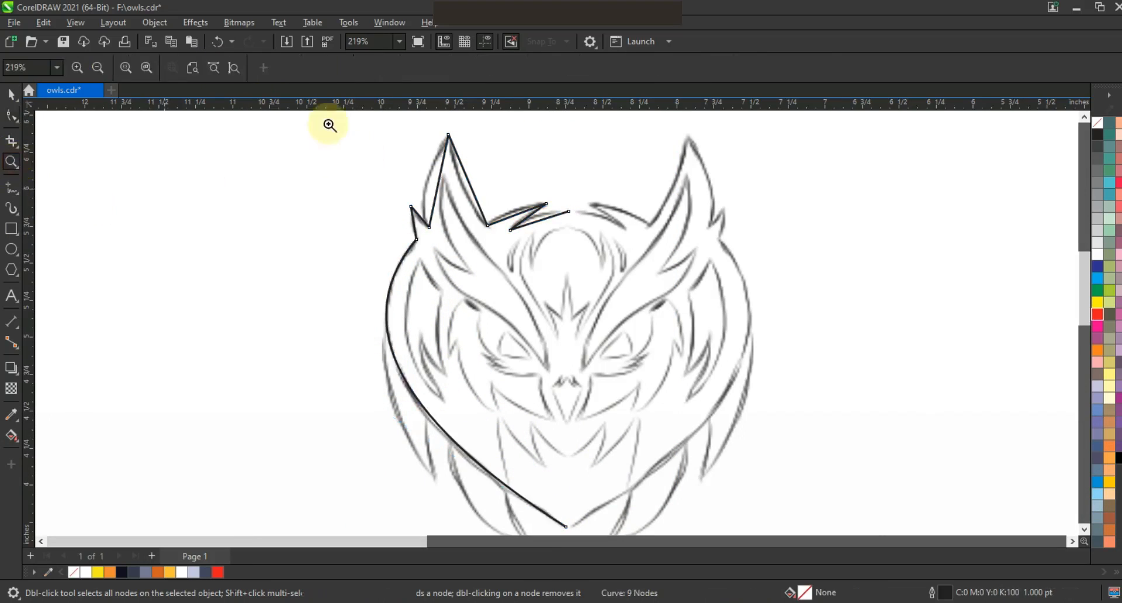
pyautogui.click(12, 115)
pyautogui.moveTo(467, 298); pyautogui.dragTo(435, 298)
pyautogui.moveTo(423, 397); pyautogui.dragTo(395, 402)
pyautogui.hotkey('ctrl', 'z')
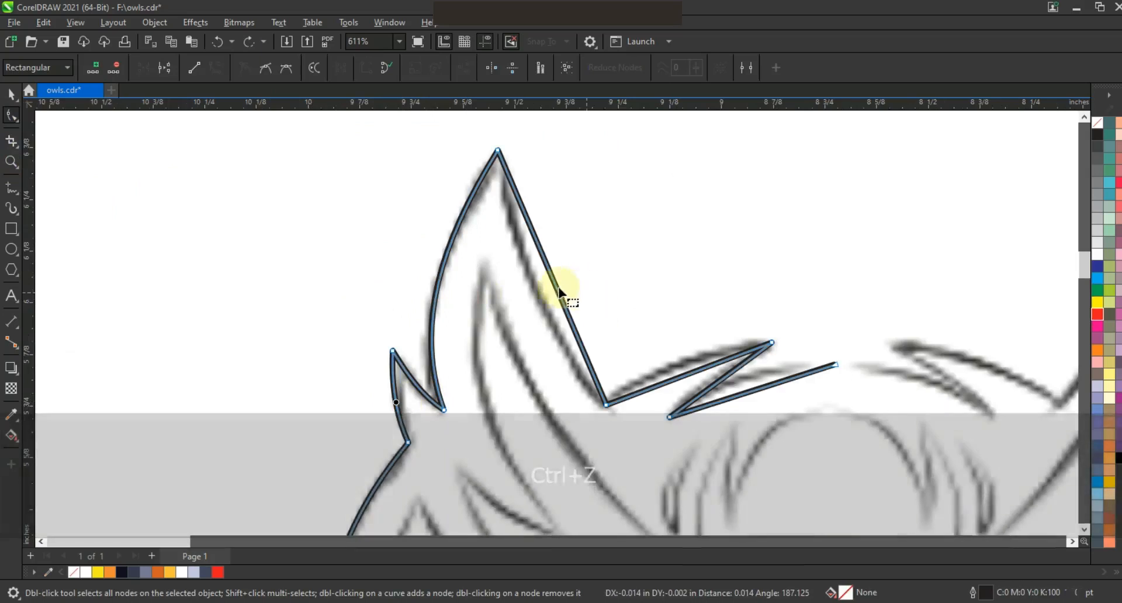
pyautogui.moveTo(558, 292); pyautogui.dragTo(541, 281)
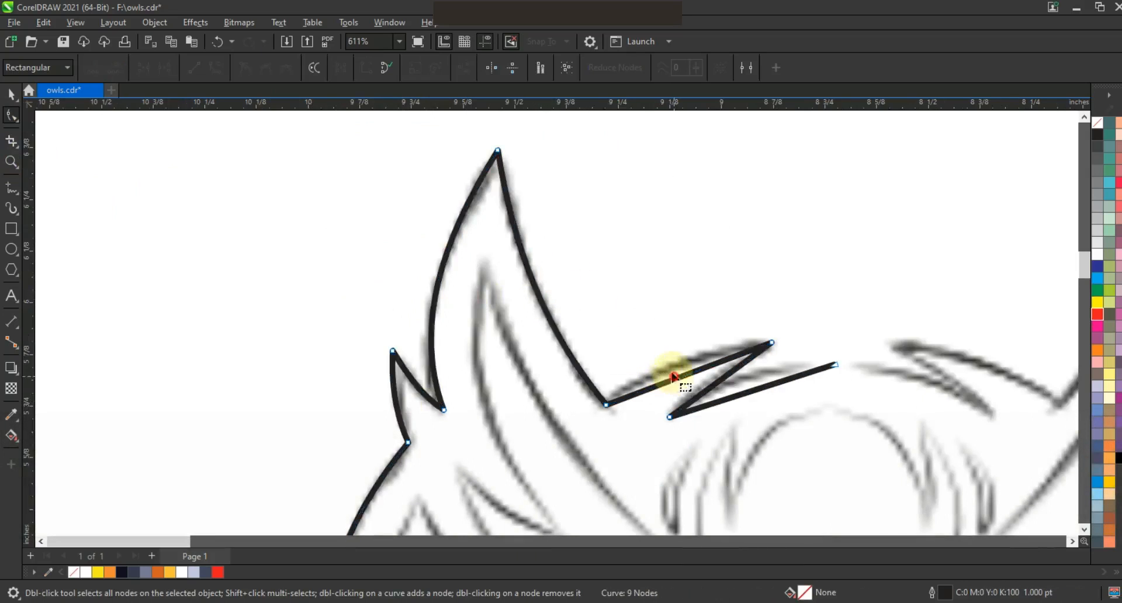
pyautogui.moveTo(681, 376); pyautogui.dragTo(748, 385)
pyautogui.hotkey('shift', 'F2')
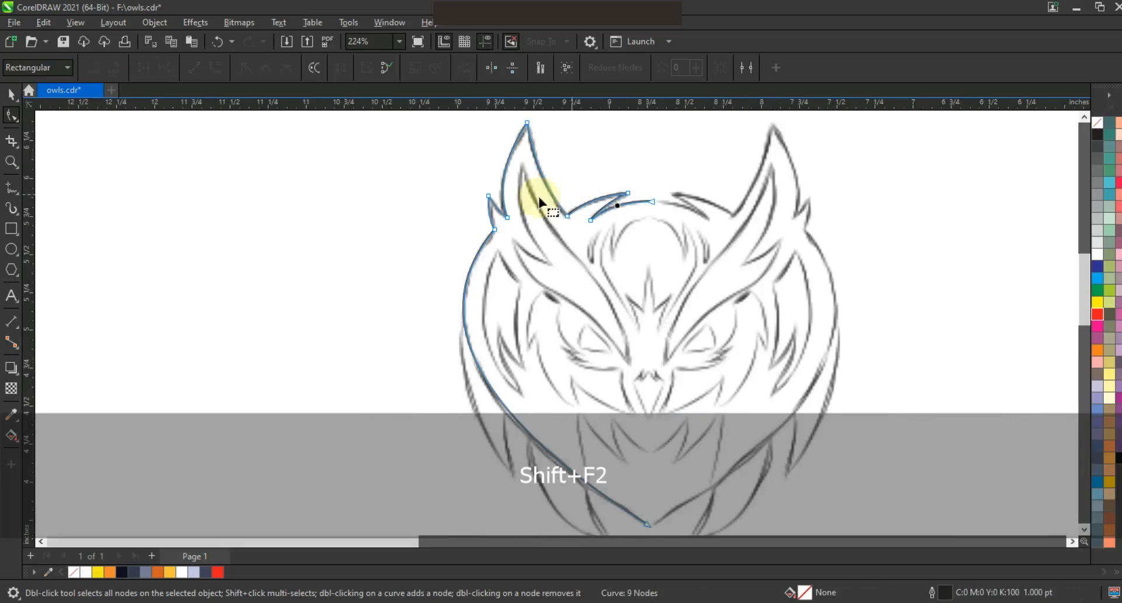
pyautogui.click(534, 438)
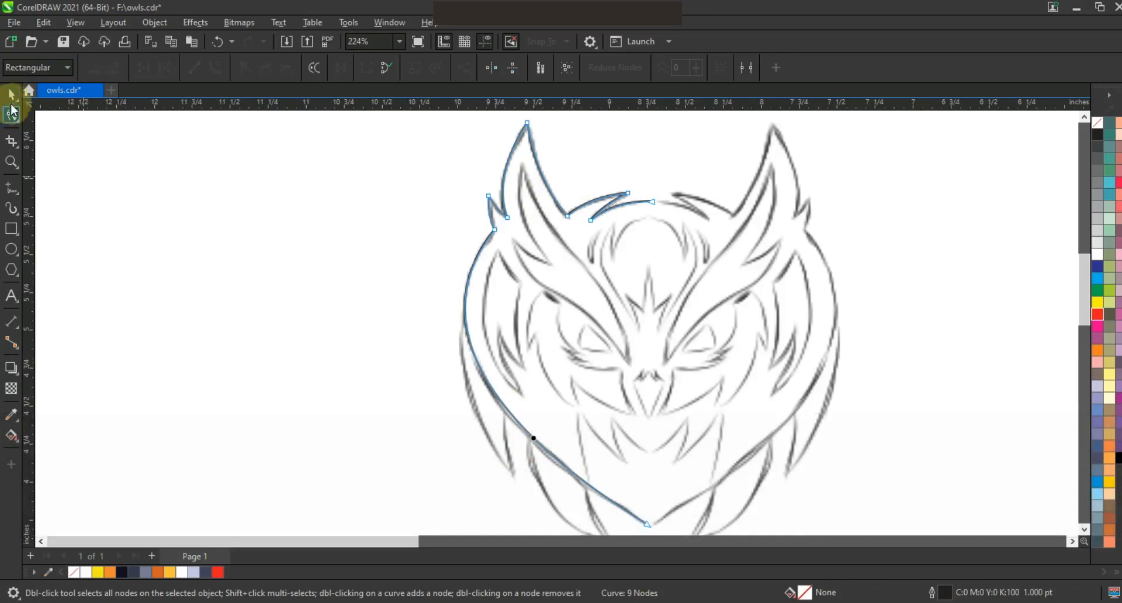
# - Mirror a copy of the half outline horizontally onto the right side and combine both halves into one curve
pyautogui.click(12, 95)
pyautogui.click(552, 340)
pyautogui.moveTo(461, 323); pyautogui.dragTo(727, 338)
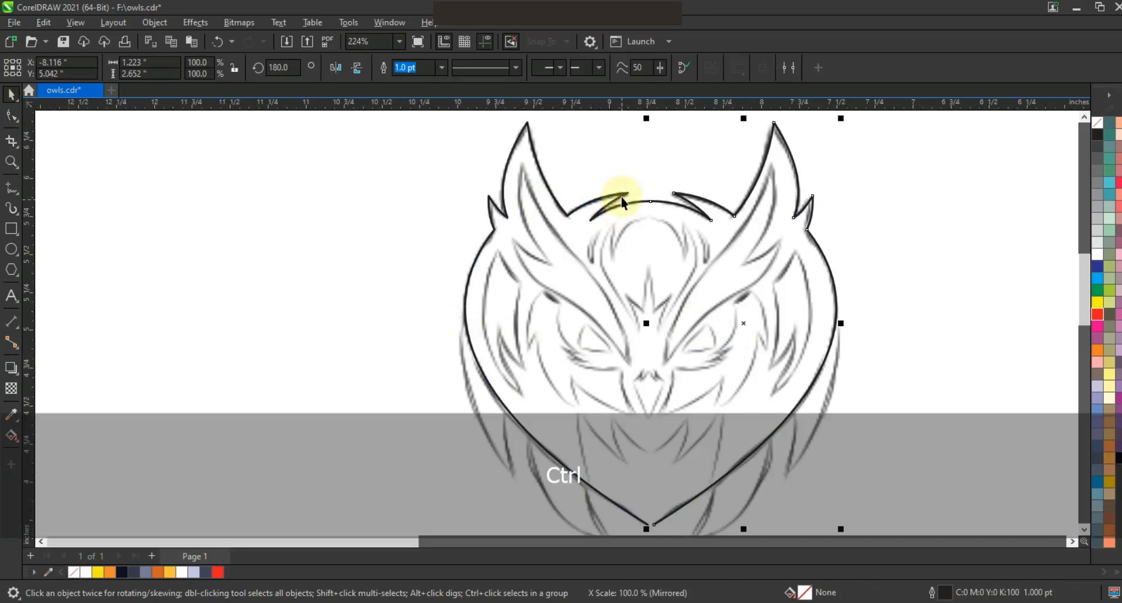
pyautogui.keyDown('shift'); pyautogui.click(639, 201); pyautogui.keyUp('shift')
pyautogui.click(385, 68)
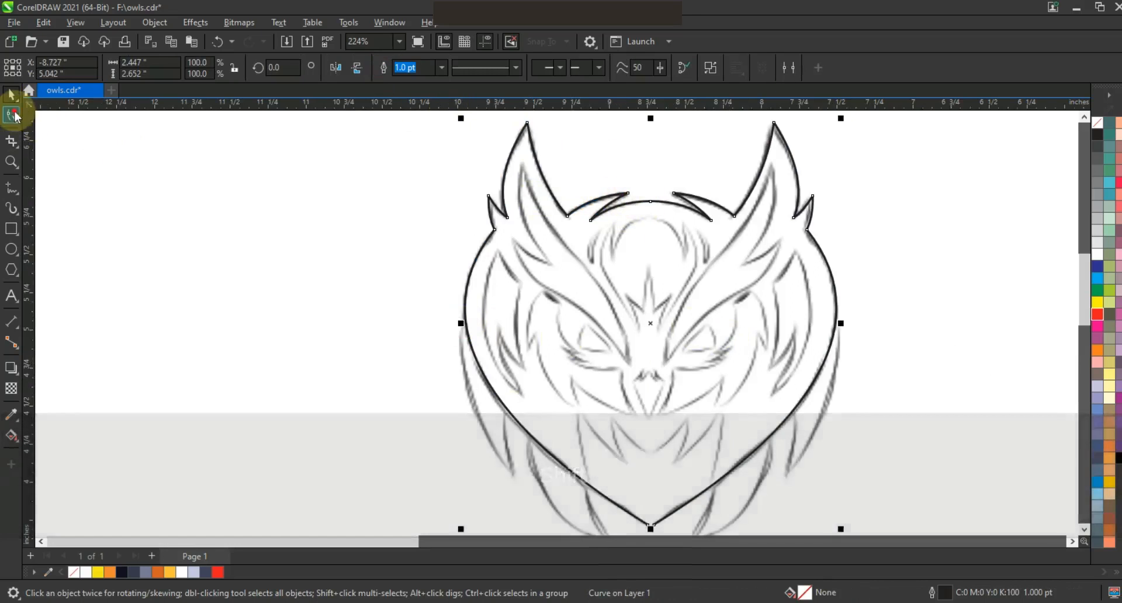
# - Join the two outline halves at their end nodes on the forehead and at the chin
pyautogui.click(12, 115)
pyautogui.moveTo(659, 184); pyautogui.dragTo(641, 214)
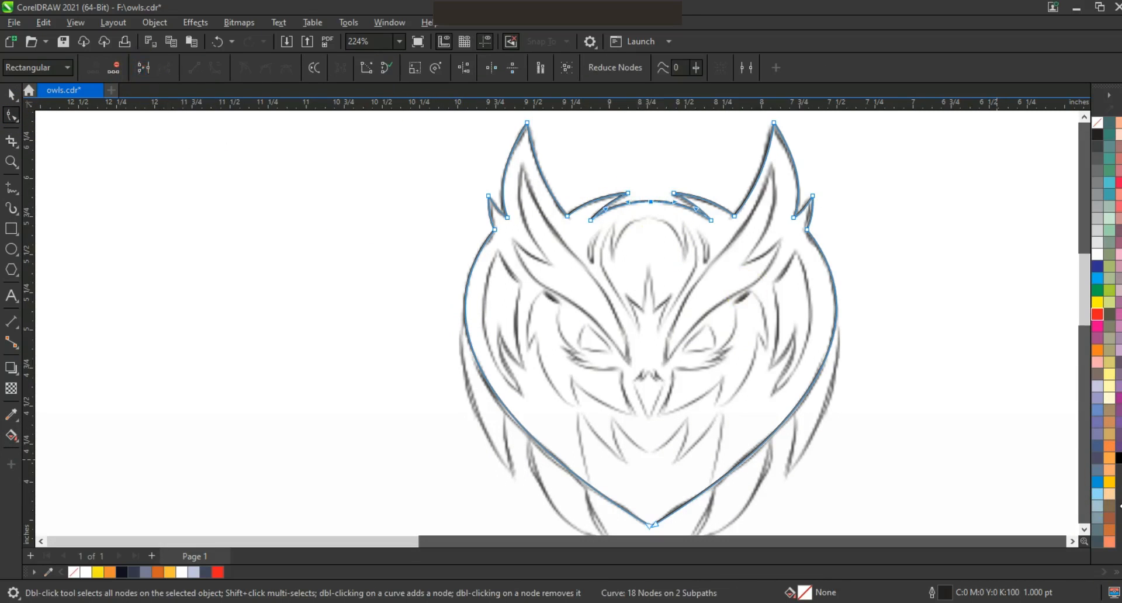
pyautogui.click(1084, 531)
pyautogui.moveTo(678, 460); pyautogui.dragTo(622, 424)
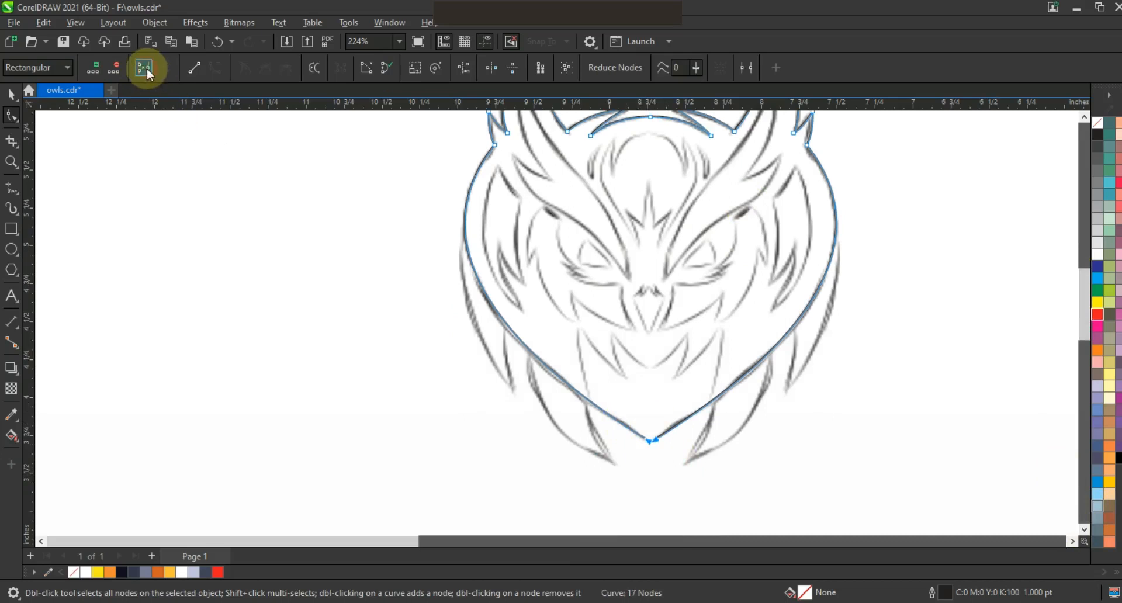
pyautogui.click(145, 68)
# - Try a black fill on the head outline and undo it
pyautogui.click(11, 93)
pyautogui.hotkey('shift', 'F2')
pyautogui.click(1118, 458)
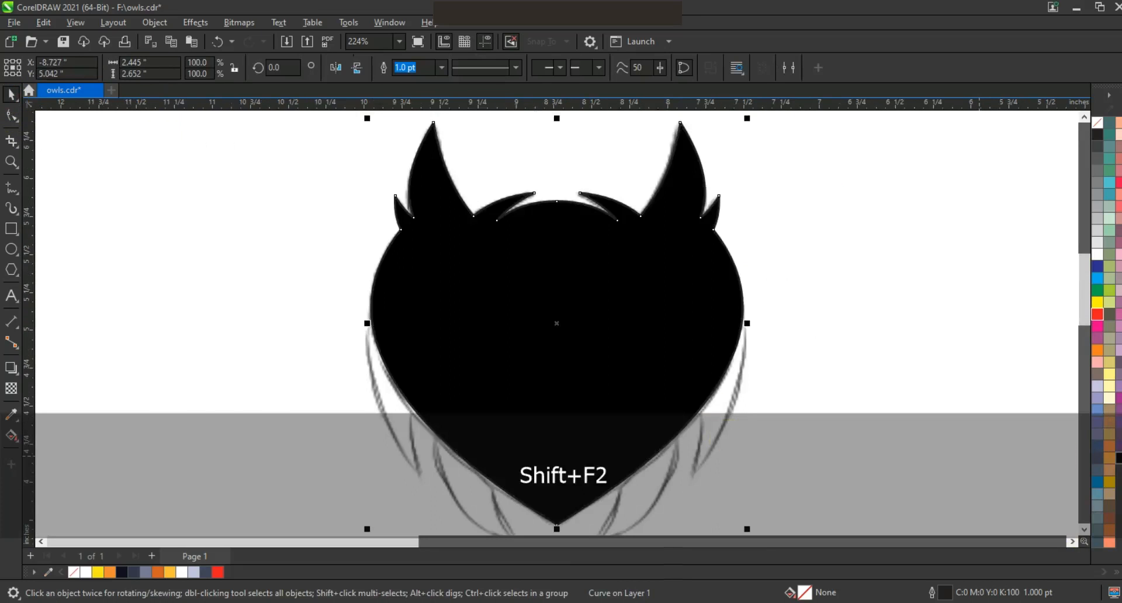
pyautogui.hotkey('ctrl', 'z')
# - Set the outline width to 1.5 pt and draw a closed straight-sided shape over the left brow feather
pyautogui.click(11, 162)
pyautogui.moveTo(393, 156); pyautogui.dragTo(639, 370)
pyautogui.click(12, 187)
pyautogui.click(442, 67)
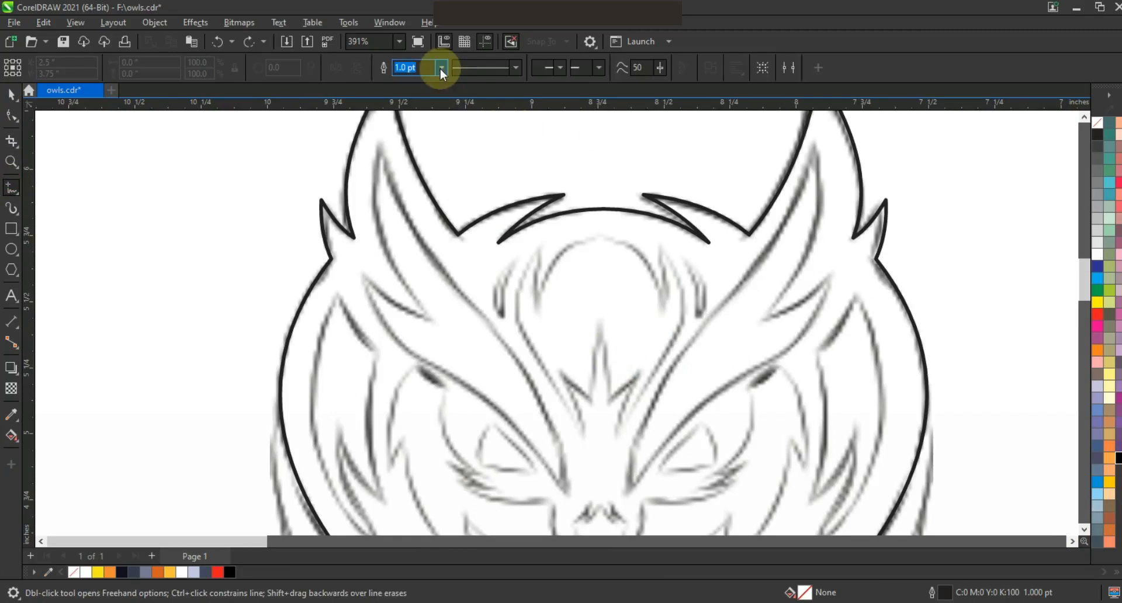
pyautogui.click(414, 138)
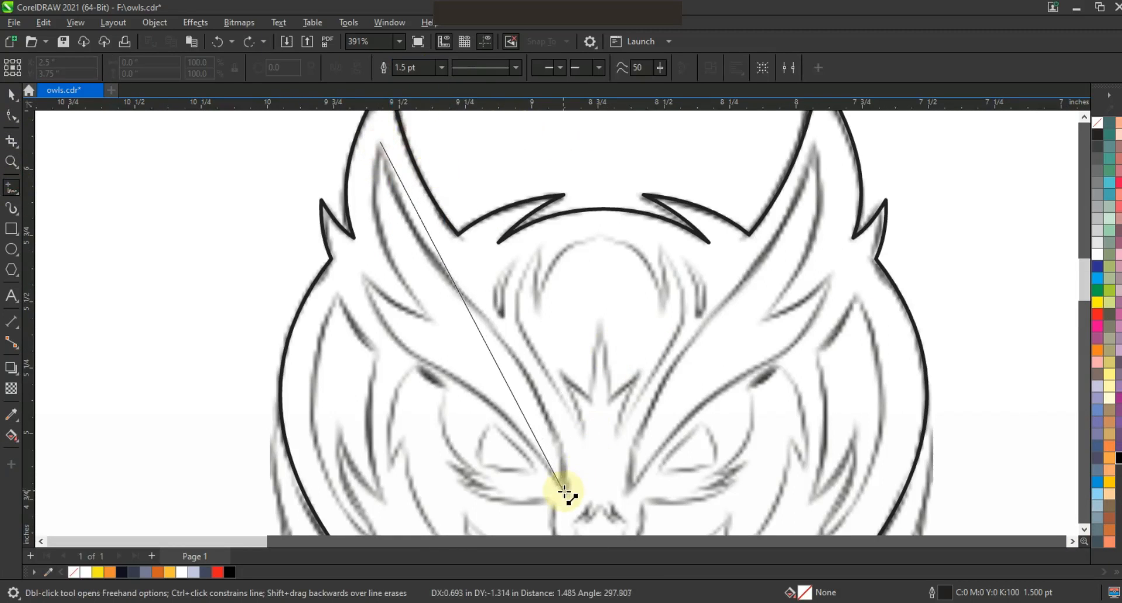
pyautogui.doubleClick(564, 491)
pyautogui.click(360, 273)
pyautogui.click(427, 318)
pyautogui.click(380, 141)
# - Convert the left brow shape's segments to curves and bend them along the sketch lines
pyautogui.click(12, 116)
pyautogui.moveTo(294, 128); pyautogui.dragTo(590, 497)
pyautogui.moveTo(504, 382); pyautogui.dragTo(558, 354)
pyautogui.moveTo(404, 246); pyautogui.dragTo(380, 240)
pyautogui.click(399, 304)
pyautogui.moveTo(559, 482); pyautogui.dragTo(526, 507)
pyautogui.moveTo(441, 358); pyautogui.dragTo(408, 368)
# - Refine the left brow shape's curves with its control handles until they match the sketch
pyautogui.moveTo(623, 467); pyautogui.dragTo(530, 500)
pyautogui.moveTo(484, 443); pyautogui.dragTo(473, 349)
pyautogui.moveTo(394, 388); pyautogui.dragTo(397, 390)
pyautogui.moveTo(470, 344); pyautogui.dragTo(474, 343)
pyautogui.moveTo(563, 354); pyautogui.dragTo(565, 353)
pyautogui.moveTo(412, 284); pyautogui.dragTo(415, 299)
pyautogui.click(563, 353)
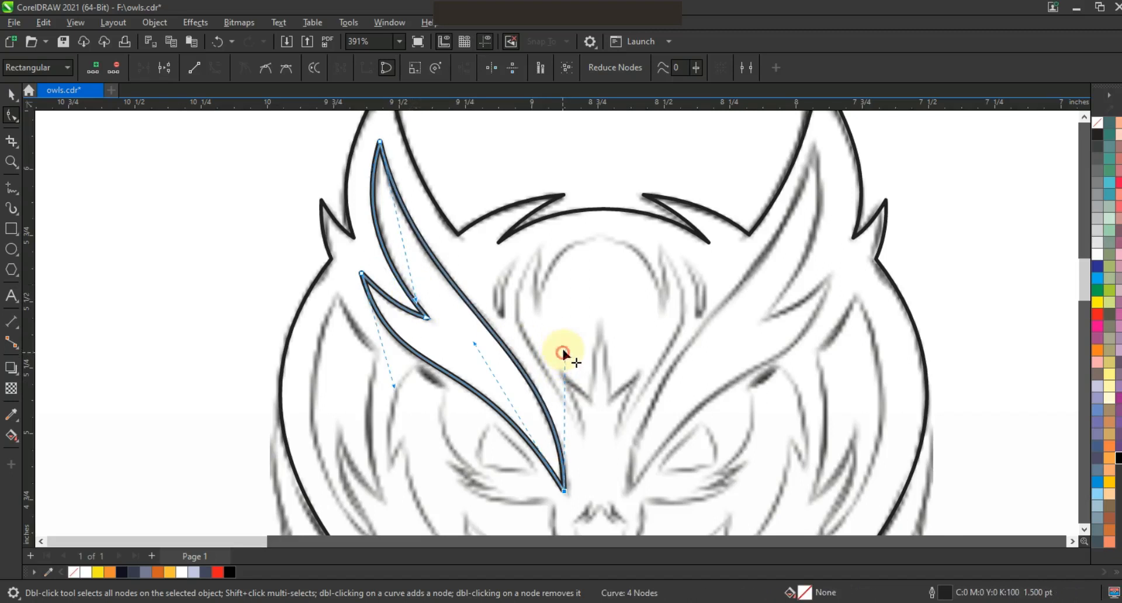
# - Draw a closed straight-sided shape over the outer left cheek feather
pyautogui.press('F3')
pyautogui.click(12, 162)
pyautogui.moveTo(321, 214); pyautogui.dragTo(678, 477)
pyautogui.moveTo(372, 176)
pyautogui.mouseDown()
pyautogui.moveTo(384, 201)
pyautogui.moveTo(828, 483)
pyautogui.mouseUp()
pyautogui.click(11, 188)
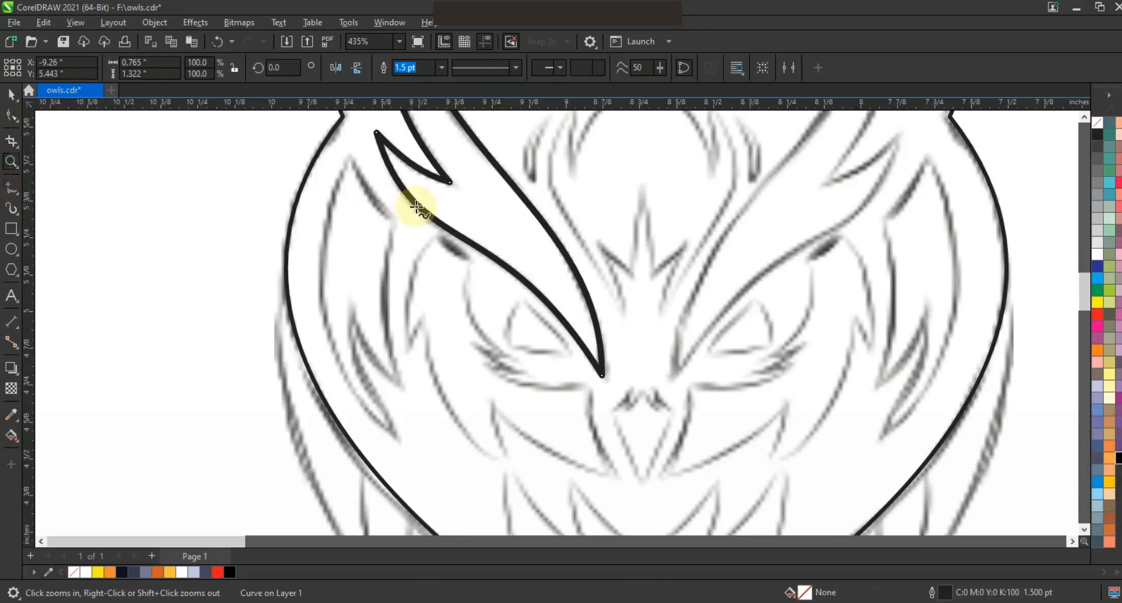
pyautogui.click(394, 216)
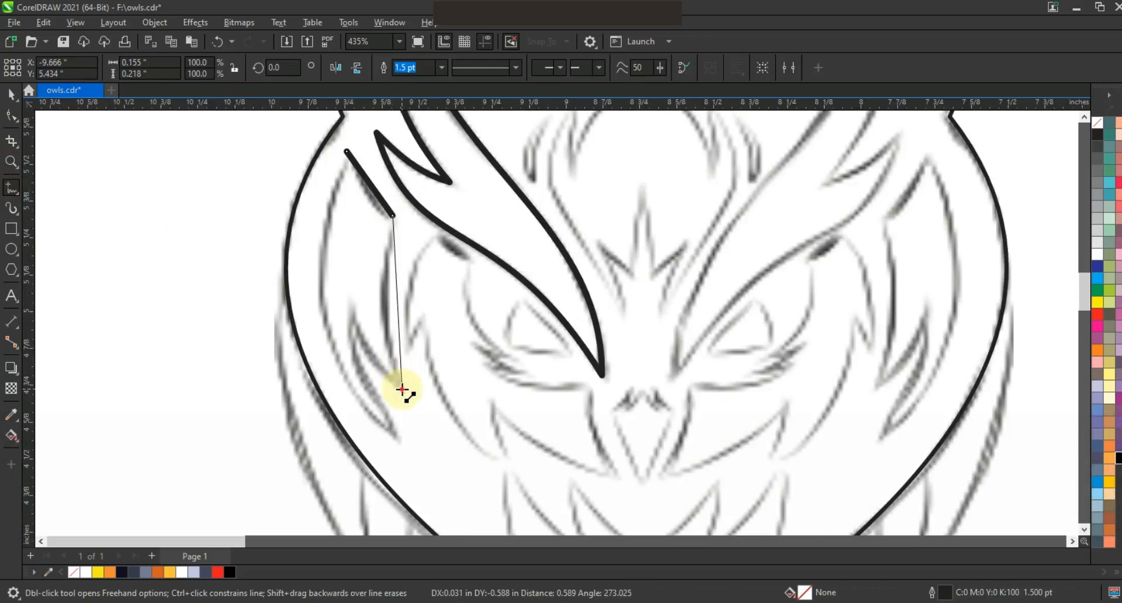
pyautogui.click(403, 389)
pyautogui.click(395, 438)
pyautogui.click(346, 151)
# - Bend the segments of the outer left cheek feather shape to follow the sketch
pyautogui.click(11, 115)
pyautogui.moveTo(373, 291); pyautogui.dragTo(325, 314)
pyautogui.moveTo(366, 363); pyautogui.dragTo(370, 354)
pyautogui.moveTo(398, 315); pyautogui.dragTo(385, 310)
pyautogui.moveTo(370, 195); pyautogui.dragTo(374, 196)
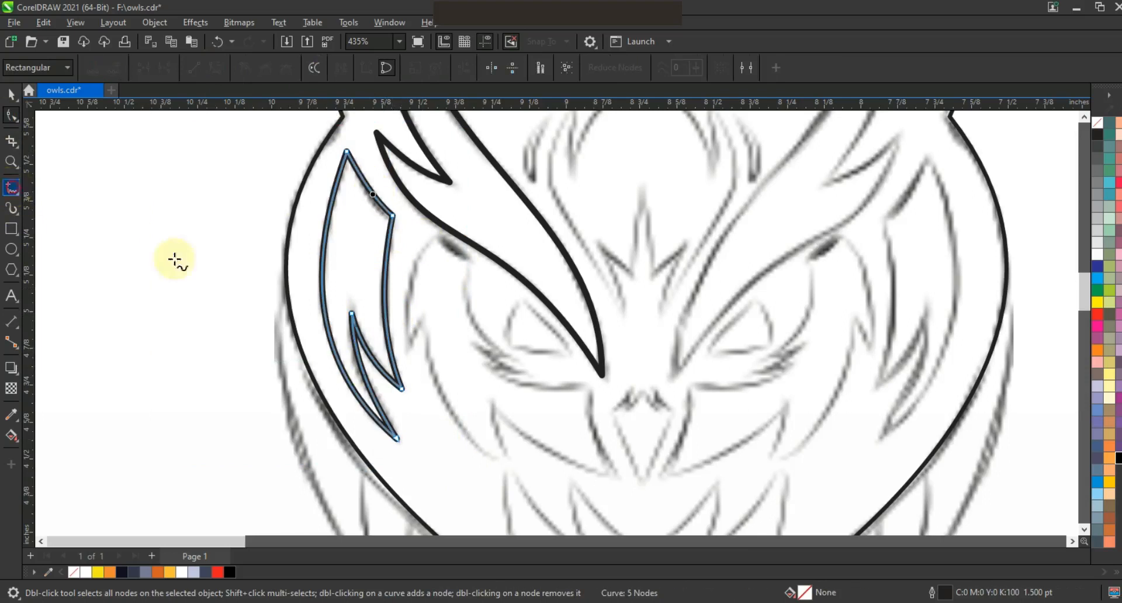
# - Draw a closed straight-sided shape around the left eye socket and inner cheek feathers down to the beak
pyautogui.click(11, 187)
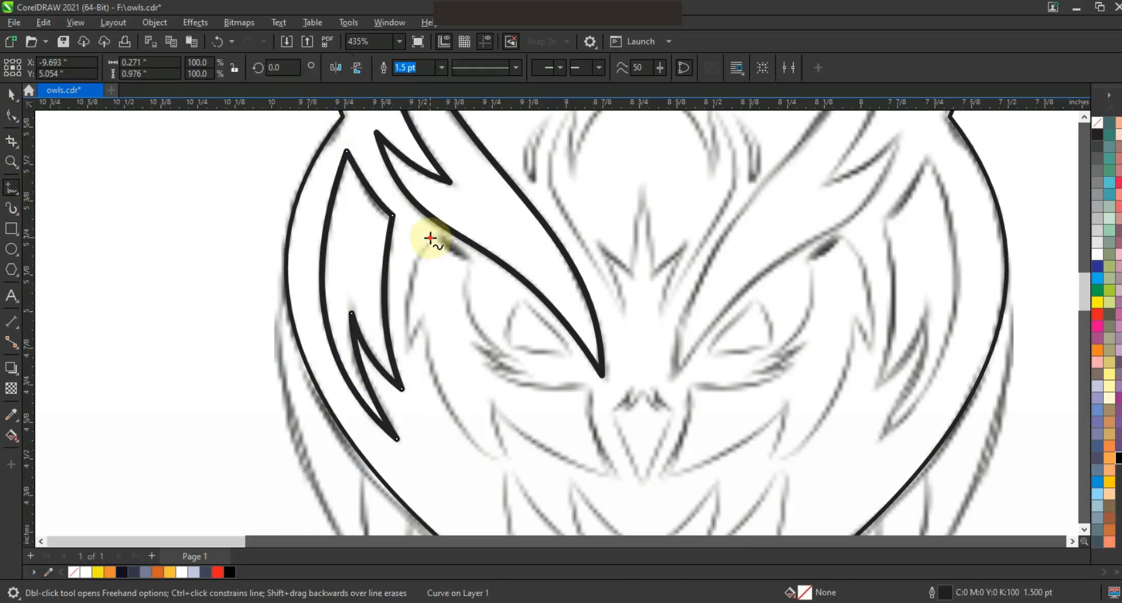
pyautogui.click(527, 363)
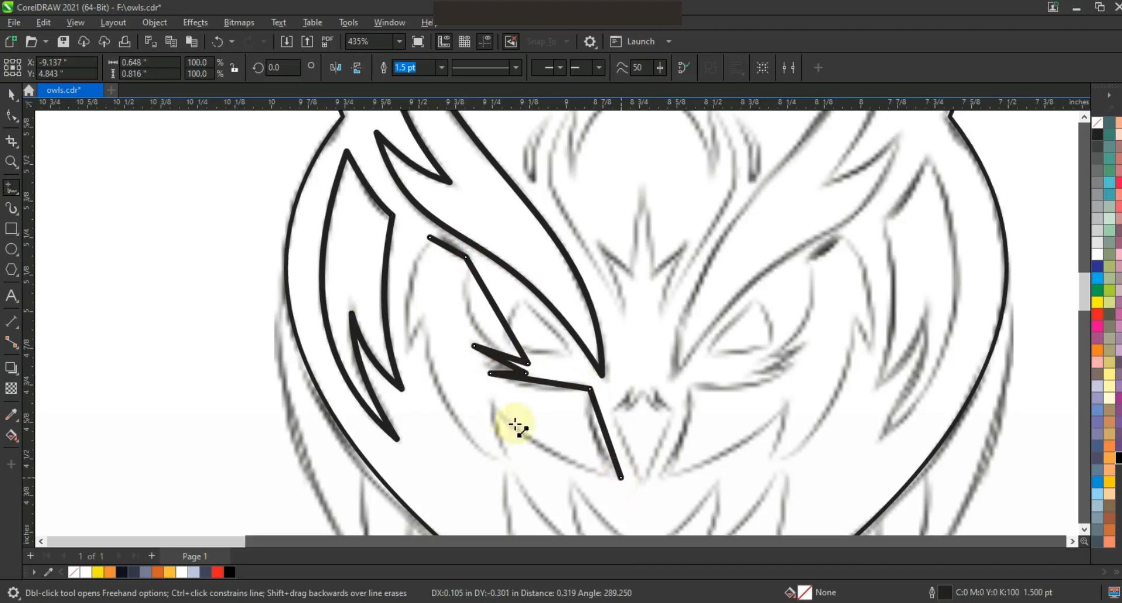
pyautogui.click(511, 466)
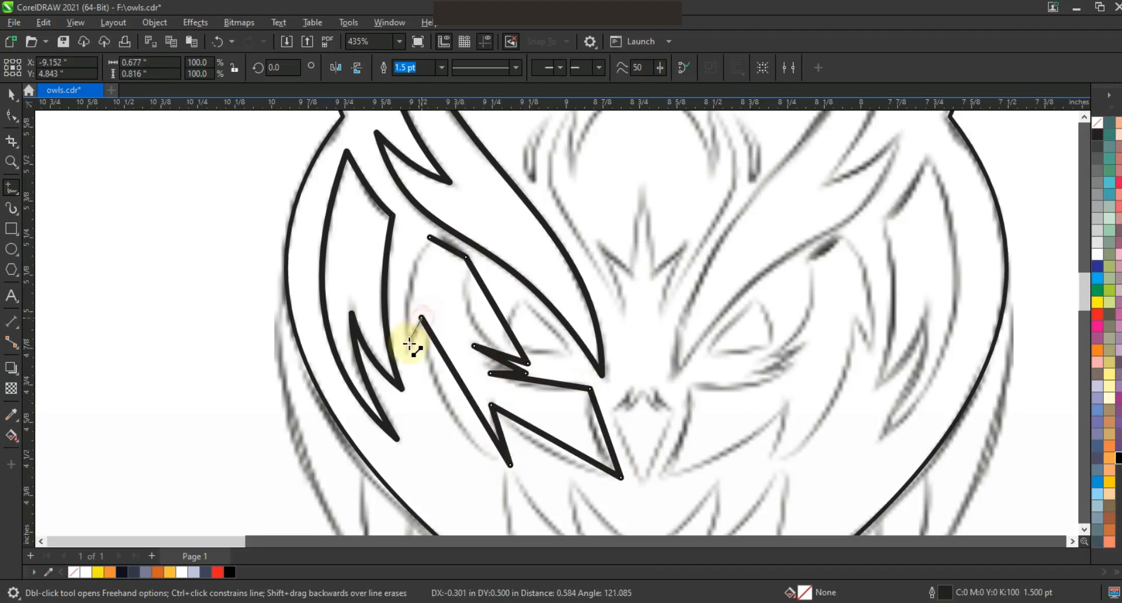
pyautogui.click(429, 238)
# - Bend the segments of the left eye socket and inner cheek shape to match the sketched curves
pyautogui.click(12, 115)
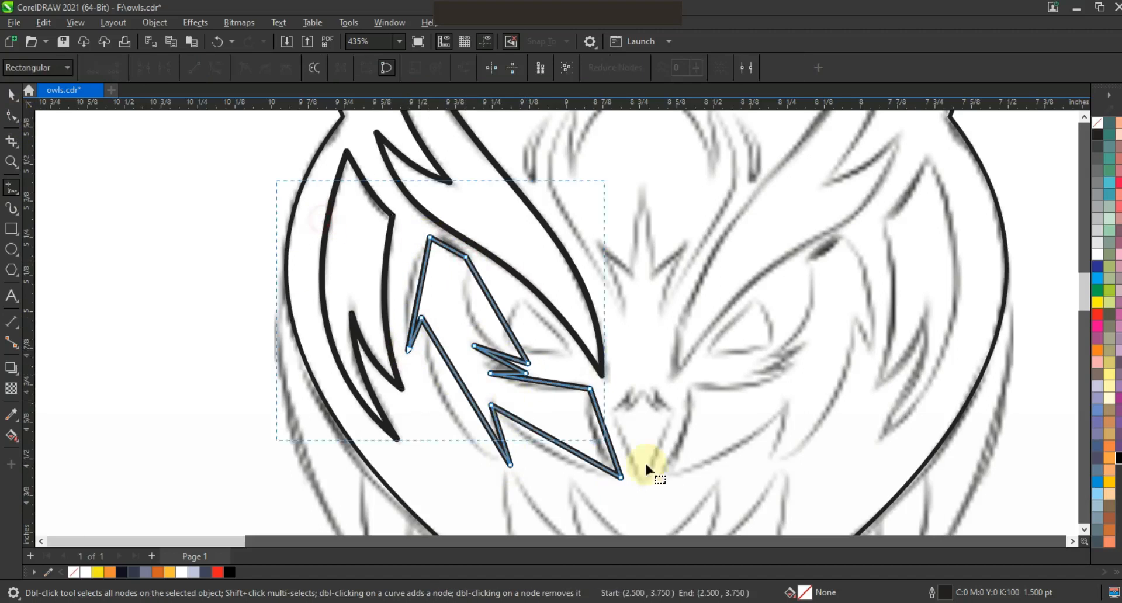
pyautogui.moveTo(412, 286); pyautogui.dragTo(410, 284)
pyautogui.moveTo(465, 387); pyautogui.dragTo(444, 403)
pyautogui.moveTo(550, 438); pyautogui.dragTo(597, 442)
pyautogui.moveTo(538, 379); pyautogui.dragTo(483, 338)
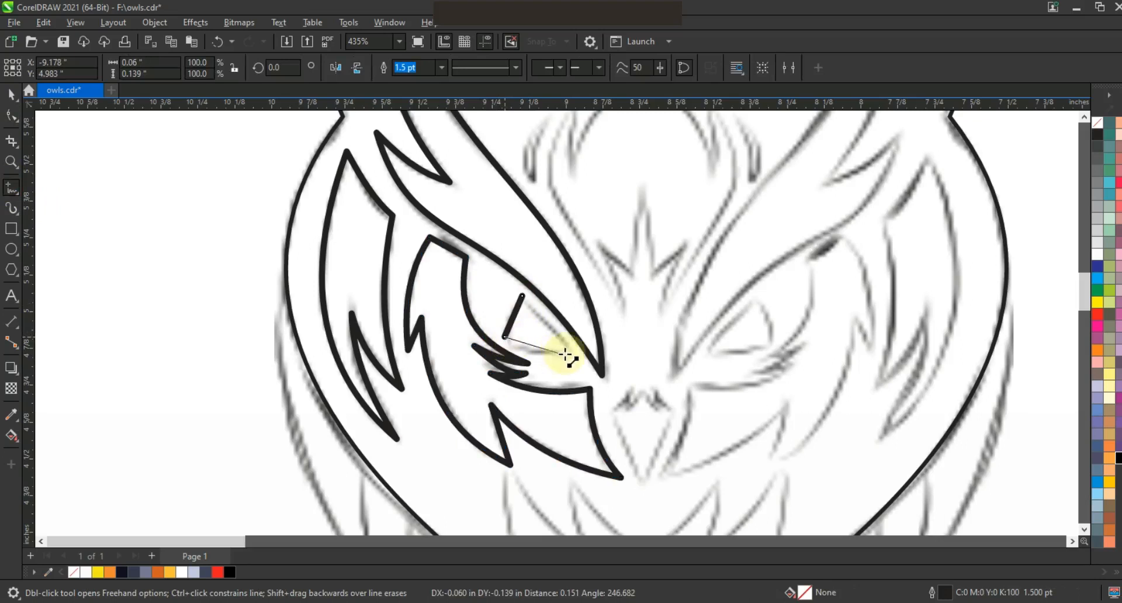
# - Finish the small triangular left eye shape and curve its lower edge to match the sketch
pyautogui.click(11, 116)
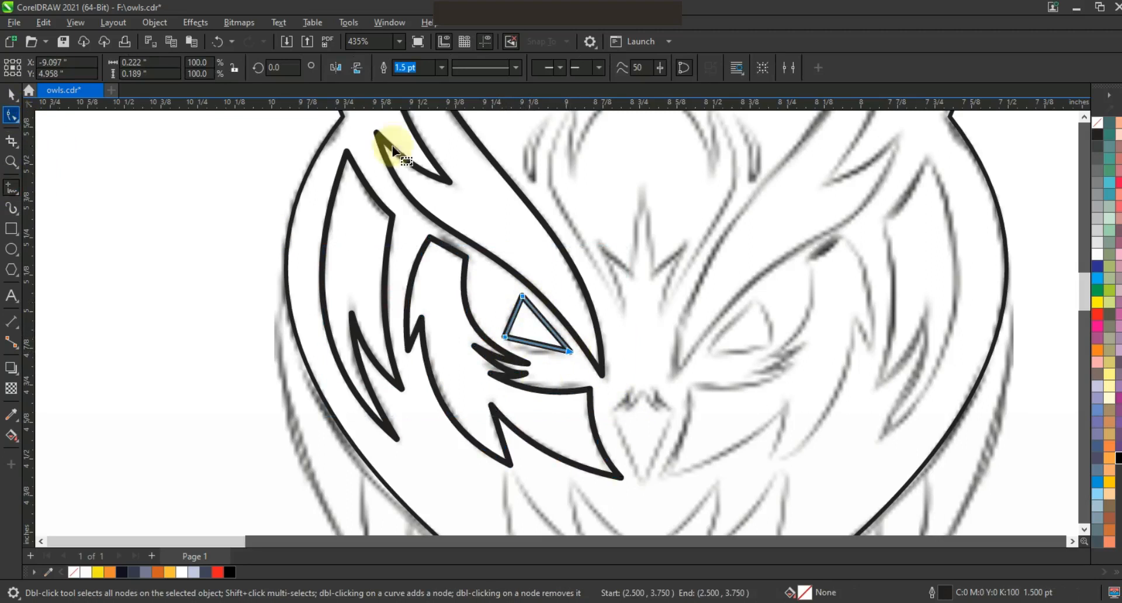
pyautogui.moveTo(534, 342); pyautogui.dragTo(544, 328)
pyautogui.click(19, 96)
# - Mirror copies of the traced left brow, cheek and eye shapes onto the right side and nudge them rightward into place
pyautogui.scroll(-3, 526, 292)
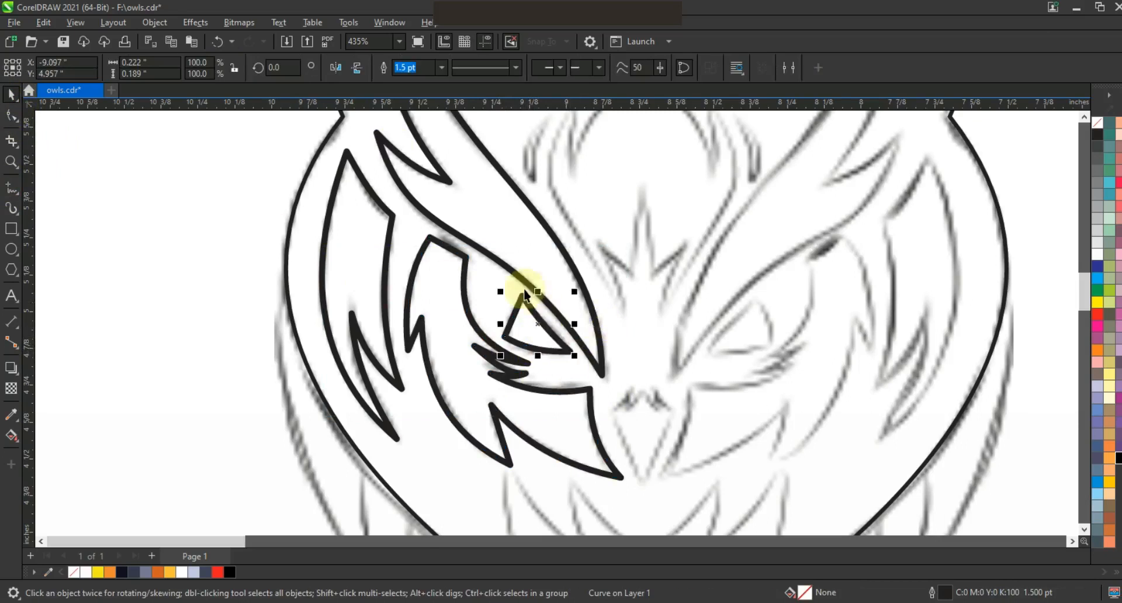
pyautogui.press('Escape')
pyautogui.press('F3')
pyautogui.moveTo(420, 313); pyautogui.dragTo(527, 360)
pyautogui.moveTo(445, 290); pyautogui.dragTo(526, 309)
pyautogui.press('F3')
pyautogui.press('Right')
pyautogui.press('Right')
pyautogui.press('Right')
pyautogui.press('Right')
pyautogui.press('Right')
pyautogui.press('Right')
pyautogui.click(263, 234)
# - Draw a closed straight-sided shape over the left half of the forehead crest, ending along the centre line
pyautogui.click(11, 162)
pyautogui.moveTo(429, 232); pyautogui.dragTo(550, 374)
pyautogui.click(12, 187)
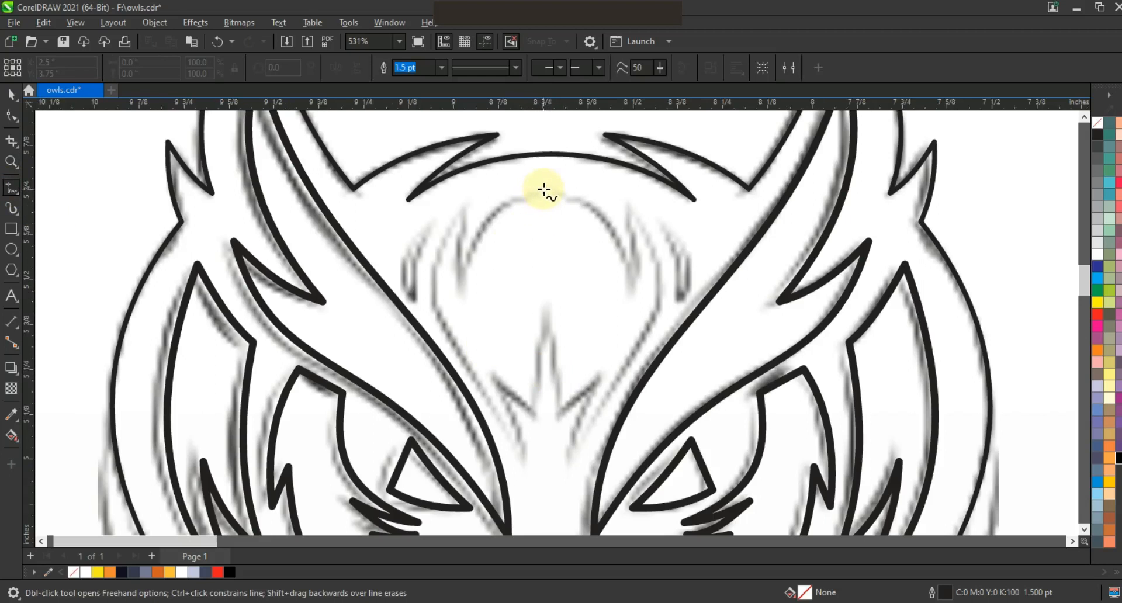
pyautogui.click(543, 317)
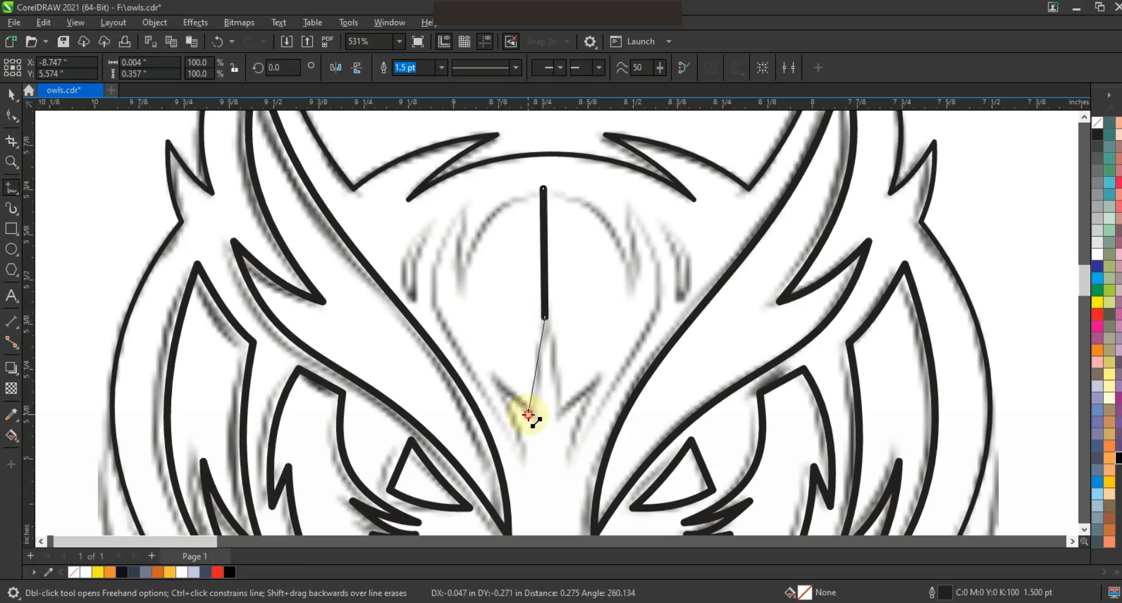
pyautogui.click(460, 202)
pyautogui.click(543, 189)
# - Bend the half forehead crest's segments to follow the sketched arch, side feather and lower spikes
pyautogui.press('F10')
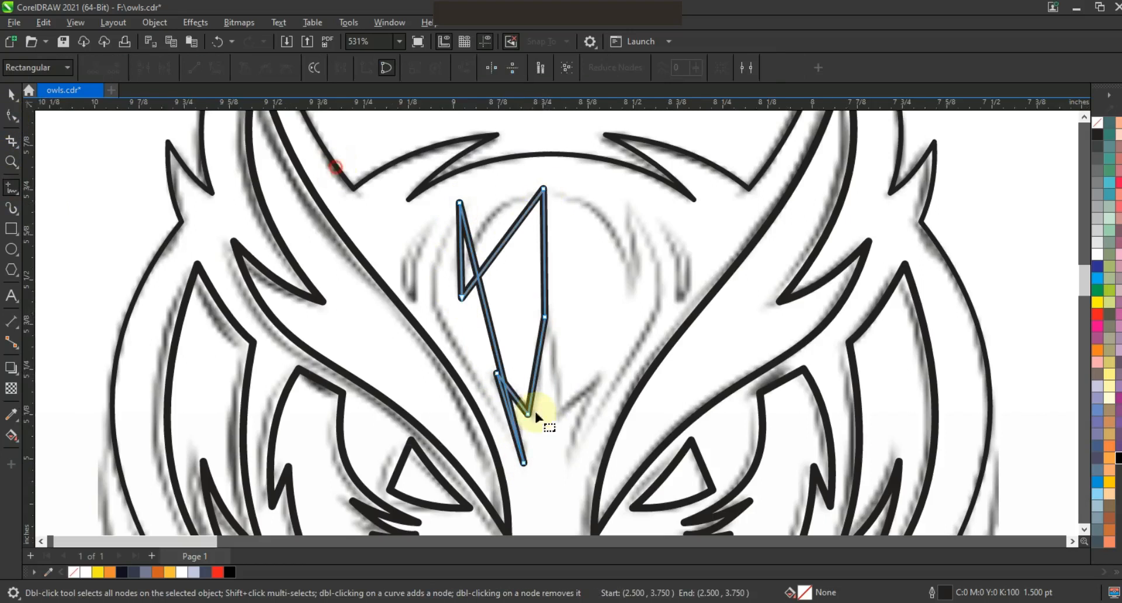
pyautogui.moveTo(479, 279); pyautogui.dragTo(373, 313)
pyautogui.moveTo(461, 254); pyautogui.dragTo(483, 225)
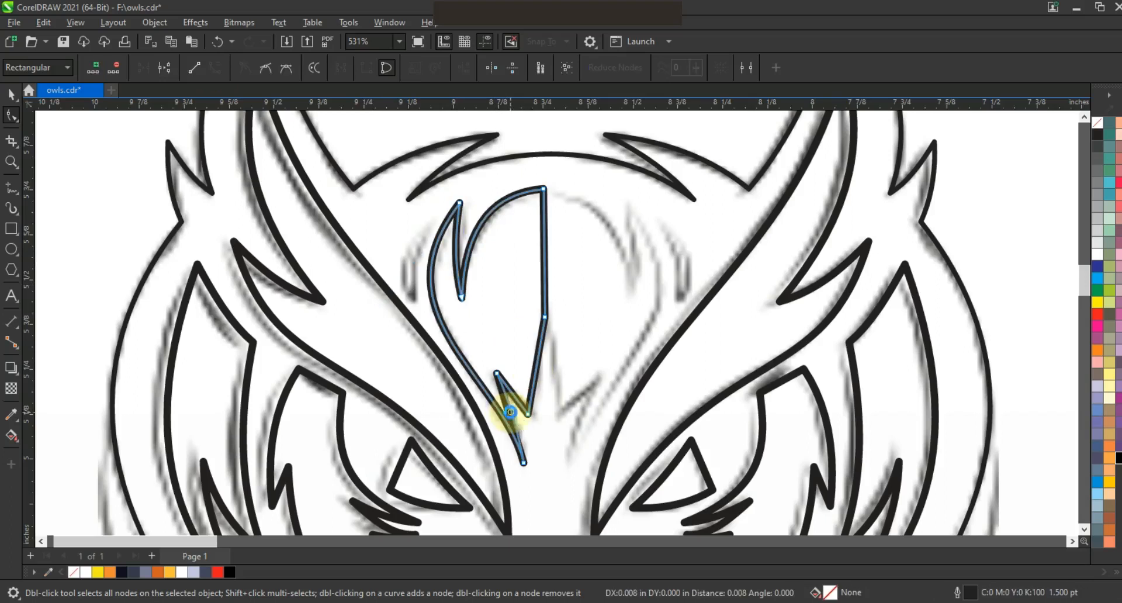
pyautogui.click(537, 381)
# - Mirror a copy of the half forehead crest to the right and weld both halves into one shape
pyautogui.click(11, 95)
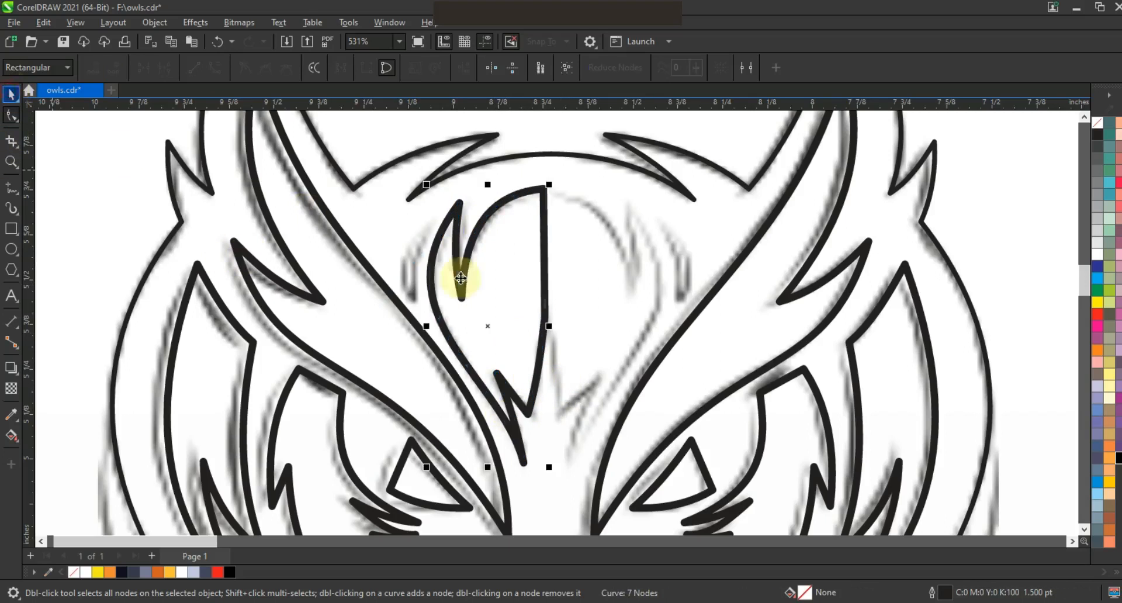
pyautogui.rightClick(543, 330)
pyautogui.moveTo(426, 326); pyautogui.dragTo(545, 331)
pyautogui.press('Escape')
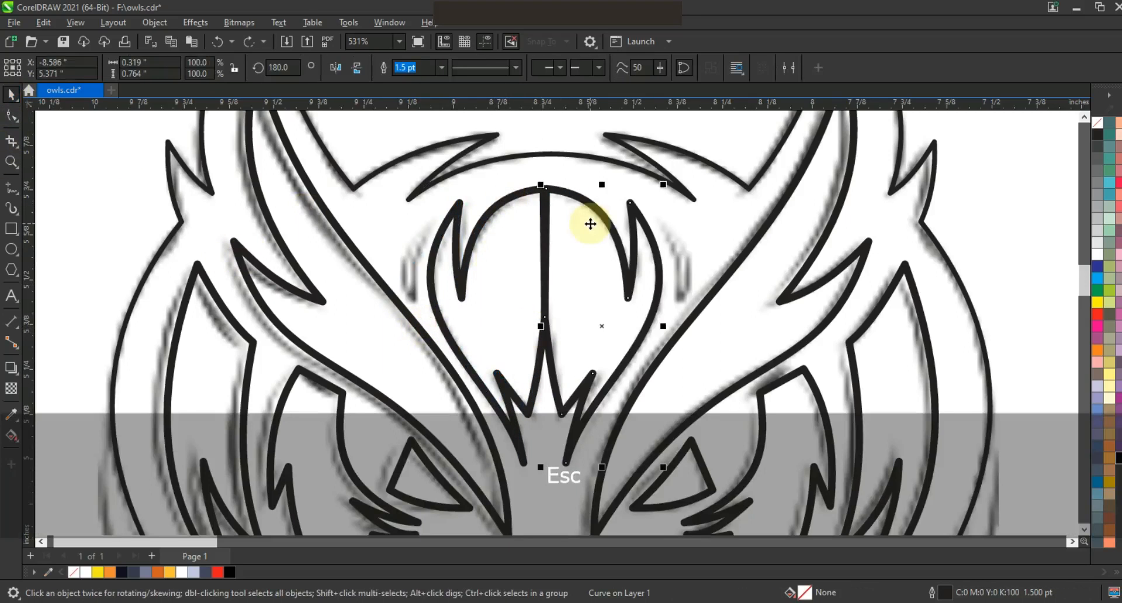
pyautogui.press('Left')
pyautogui.keyDown('shift'); pyautogui.click(500, 202); pyautogui.keyUp('shift')
pyautogui.click(427, 69)
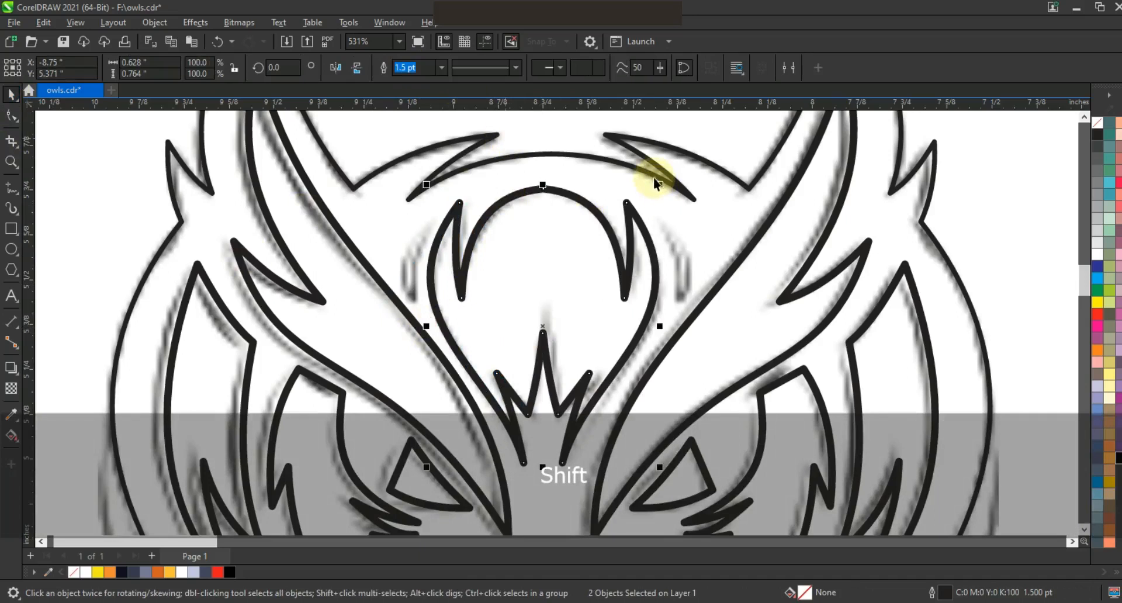
pyautogui.press('Escape')
# - Draw the small crescent feather to the left of the forehead crest and curve its two sides
pyautogui.click(11, 188)
pyautogui.click(412, 305)
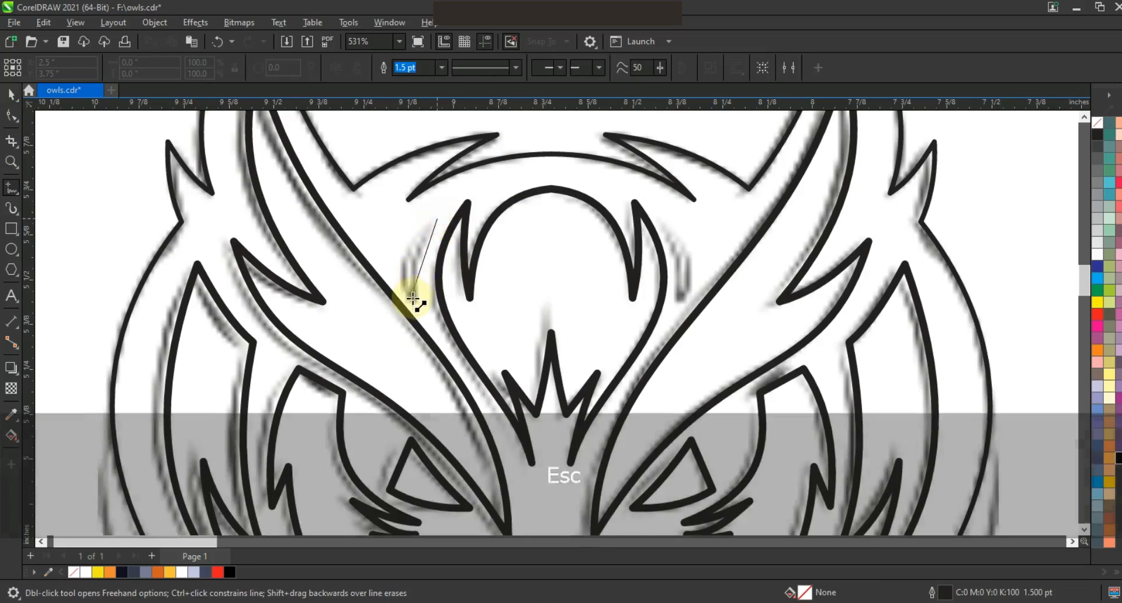
pyautogui.click(439, 218)
pyautogui.click(15, 120)
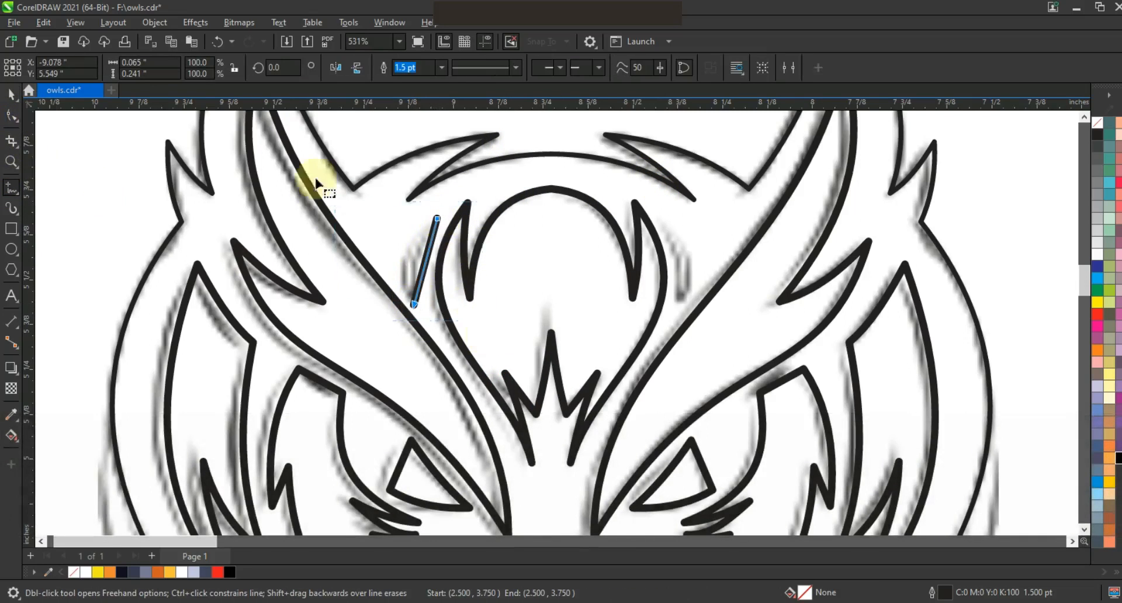
pyautogui.moveTo(425, 266)
pyautogui.mouseDown()
pyautogui.moveTo(402, 257)
pyautogui.moveTo(415, 261)
pyautogui.mouseUp()
pyautogui.click(431, 267)
# - Mirror a copy of the small crescent feather onto the right side of the forehead crest
pyautogui.moveTo(470, 263); pyautogui.dragTo(688, 263)
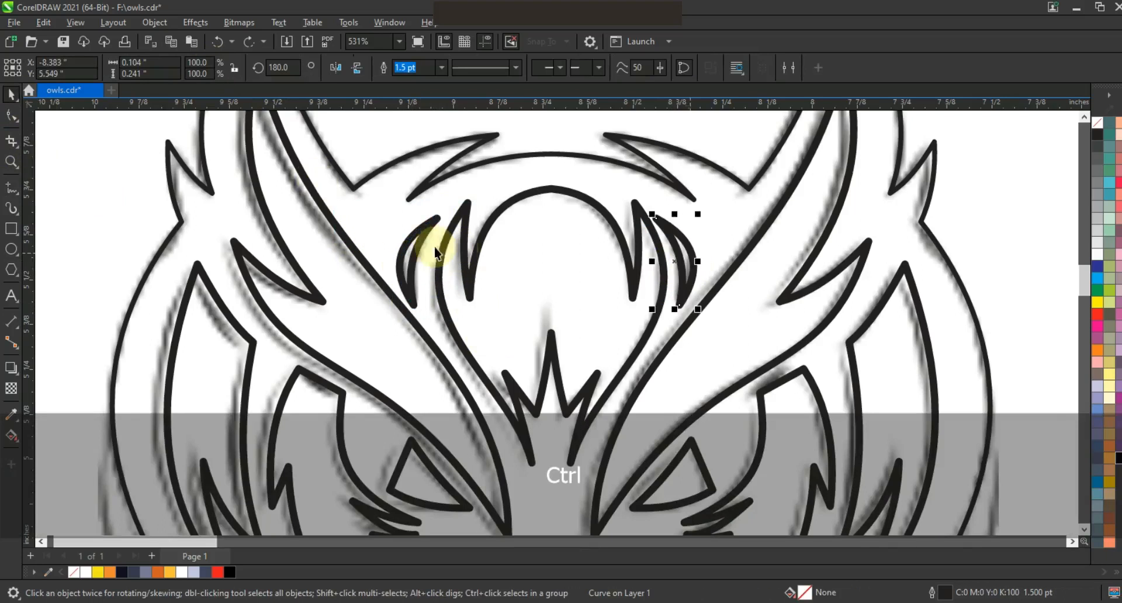
pyautogui.keyDown('shift'); pyautogui.click(417, 245); pyautogui.keyUp('shift')
pyautogui.click(411, 69)
pyautogui.keyDown('shift'); pyautogui.click(544, 186); pyautogui.keyUp('shift')
pyautogui.press('F3')
pyautogui.press('Escape')
# - Draw the left half of the chin feather outline, about 0.47 in tall, as a zigzag ending below the beak, and curve its segments
pyautogui.click(12, 162)
pyautogui.moveTo(393, 250); pyautogui.dragTo(689, 396)
pyautogui.click(619, 399)
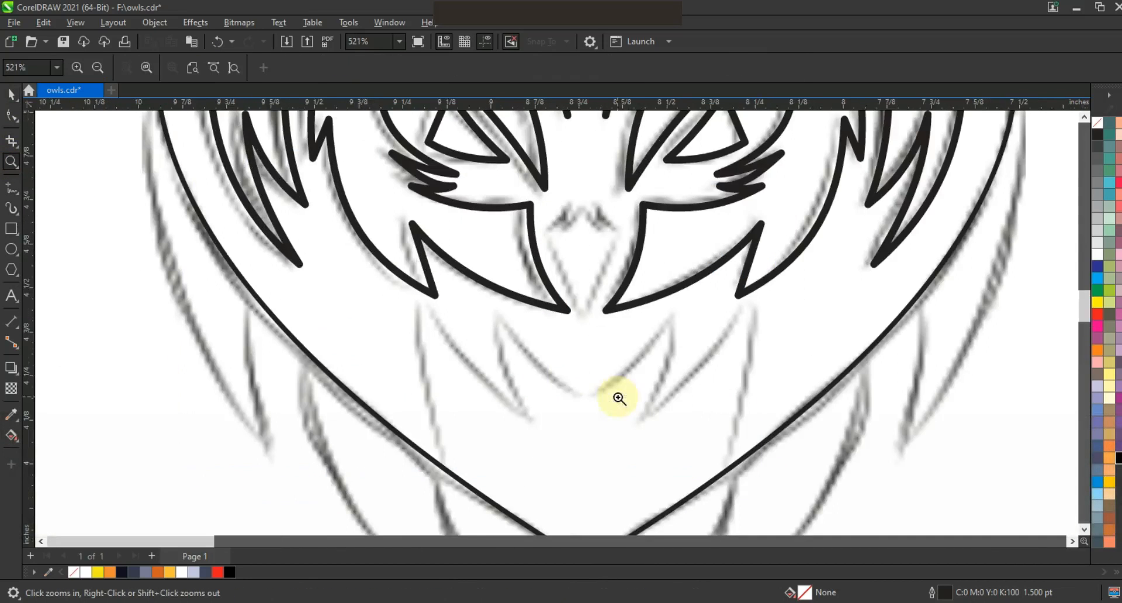
pyautogui.click(12, 188)
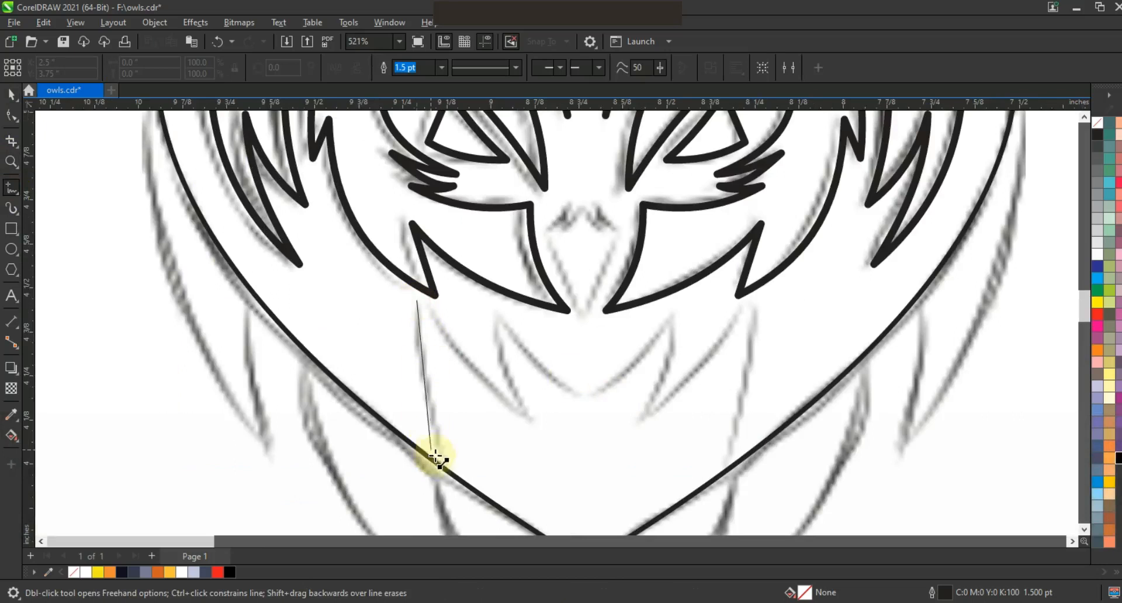
pyautogui.click(443, 469)
pyautogui.press('space')
pyautogui.press('space')
pyautogui.click(415, 297)
pyautogui.doubleClick(522, 413)
pyautogui.doubleClick(497, 314)
pyautogui.click(580, 399)
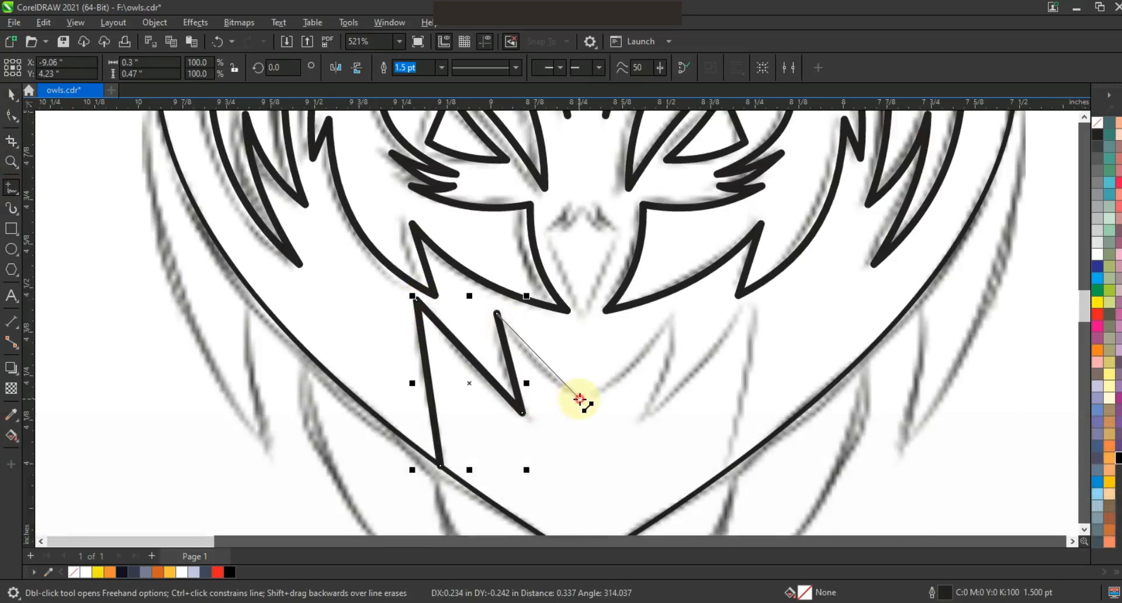
pyautogui.click(13, 119)
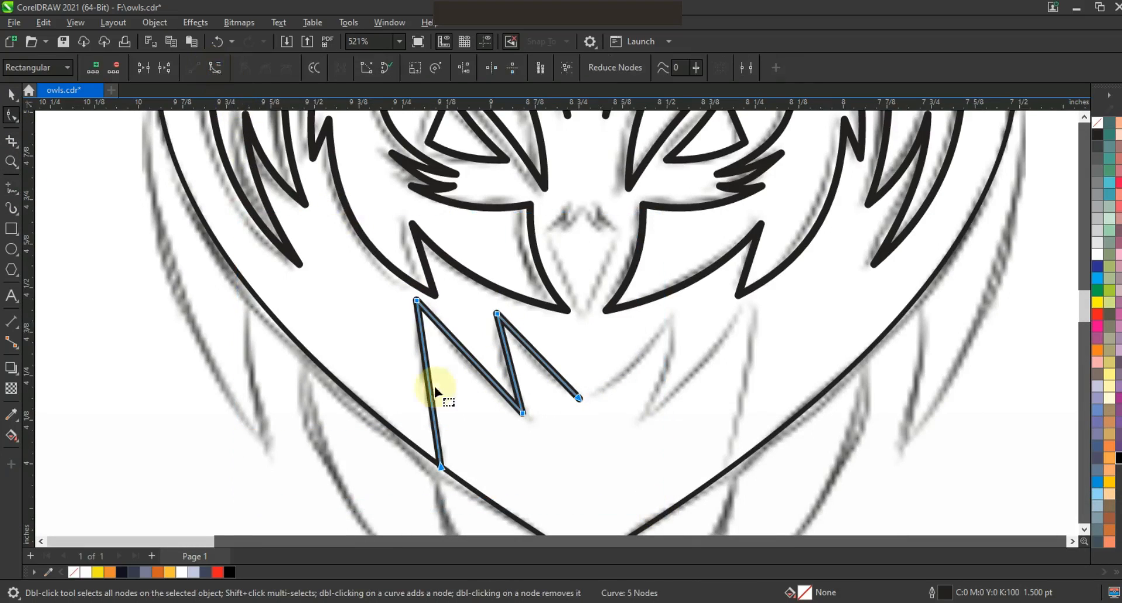
pyautogui.moveTo(429, 390); pyautogui.dragTo(538, 361)
# - Mirror a copy of the half chin outline to the right and join both halves into one curve
pyautogui.click(12, 94)
pyautogui.keyDown('ctrl'); pyautogui.moveTo(412, 384); pyautogui.dragTo(607, 413); pyautogui.keyUp('ctrl')
pyautogui.rightClick(607, 413)
pyautogui.keyDown('shift'); pyautogui.click(551, 379); pyautogui.keyUp('shift')
pyautogui.click(388, 66)
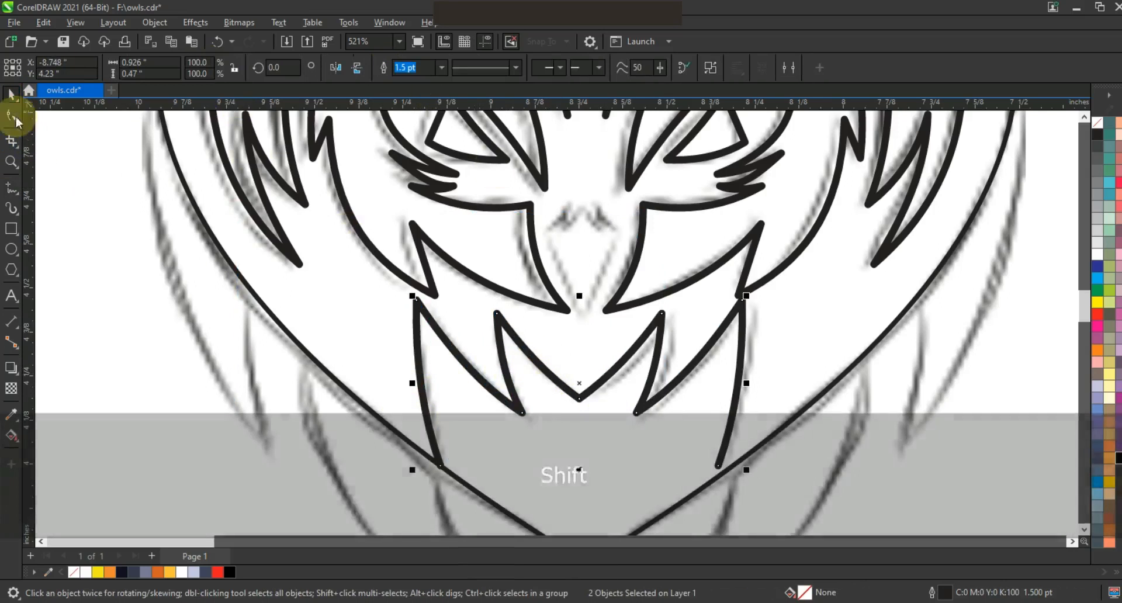
pyautogui.click(11, 116)
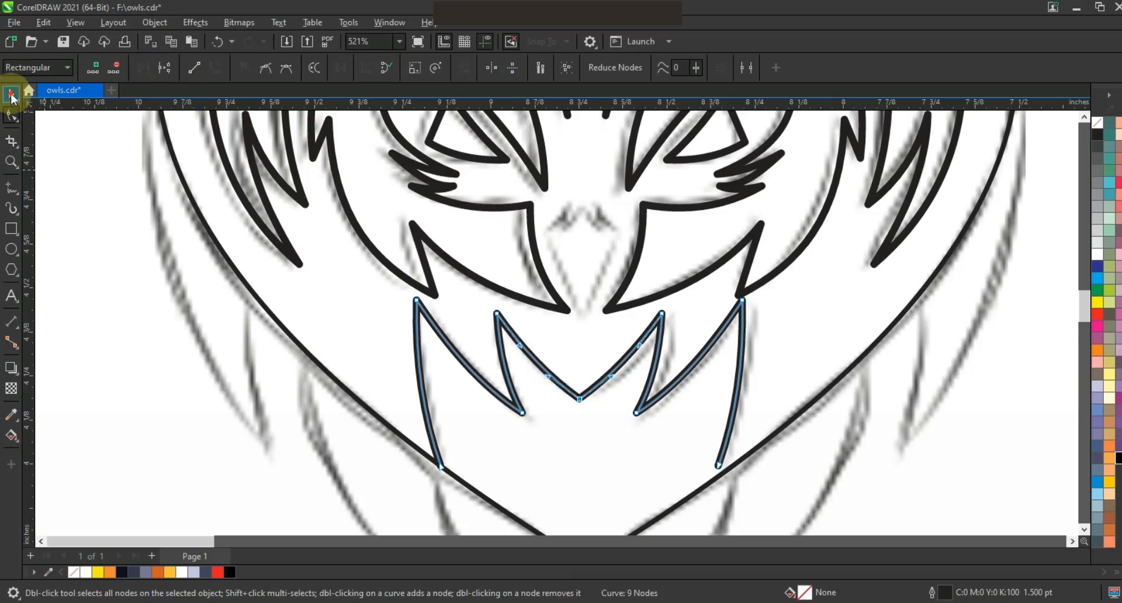
pyautogui.press('F3')
pyautogui.press('Escape')
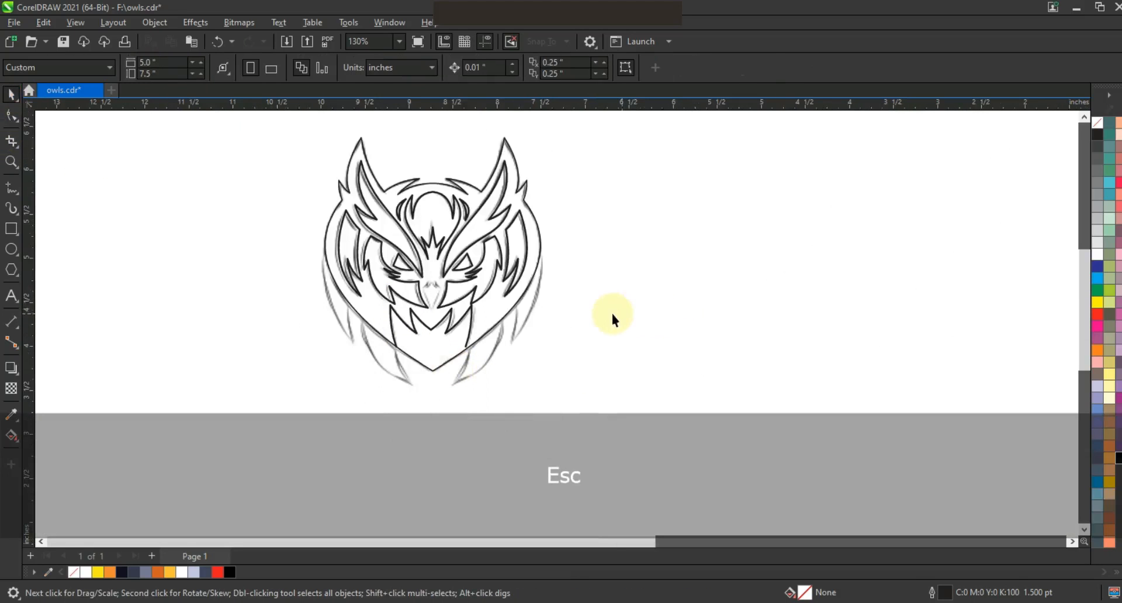
# - Draw the outer left feather, about 1.02 in tall, beside the lower face outline and bend its two sides to the sketch
pyautogui.click(11, 162)
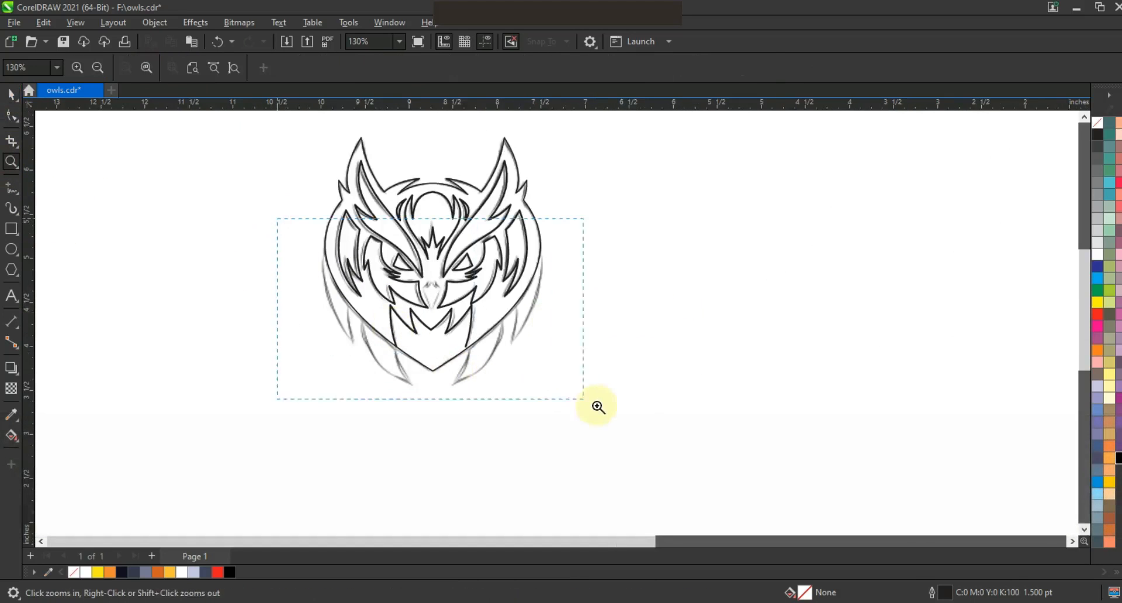
pyautogui.moveTo(598, 407); pyautogui.dragTo(597, 407)
pyautogui.scroll(1, 514, 360)
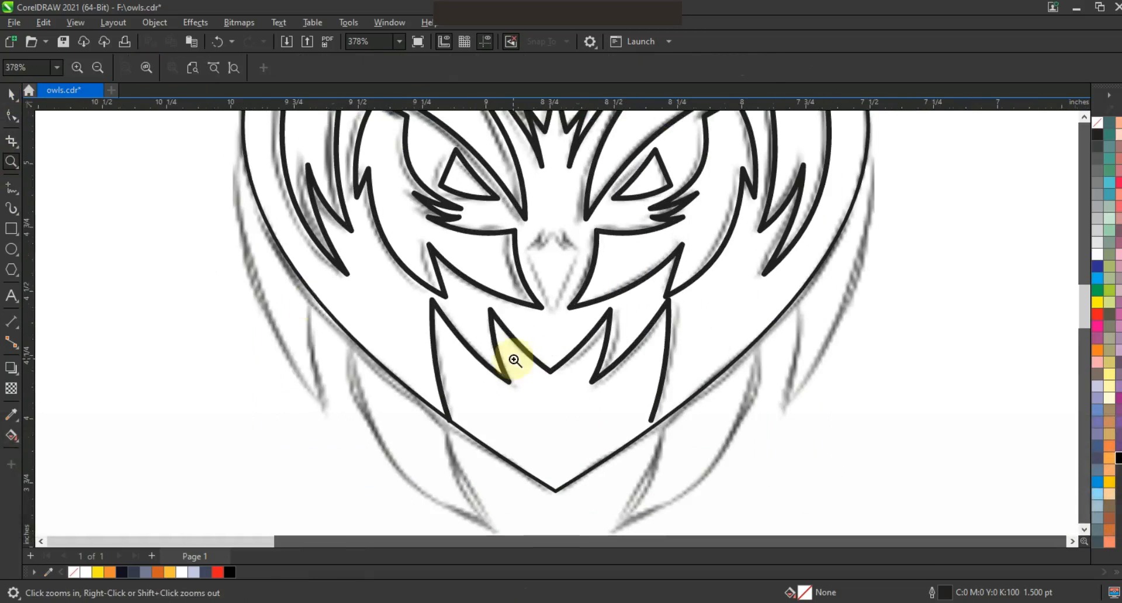
pyautogui.click(11, 191)
pyautogui.click(244, 147)
pyautogui.doubleClick(321, 408)
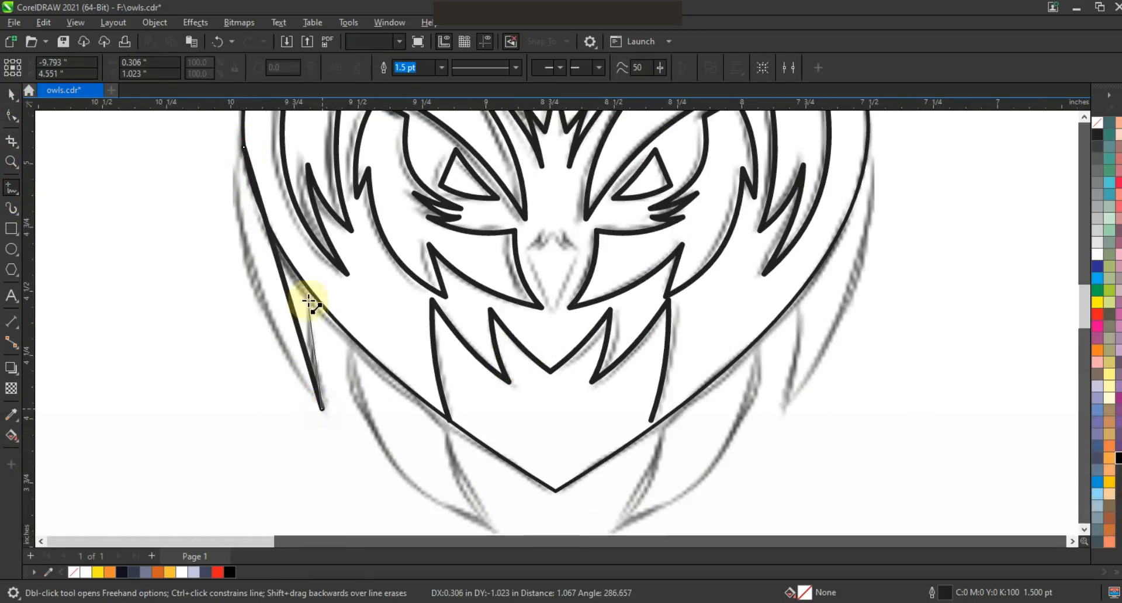
pyautogui.press('F10')
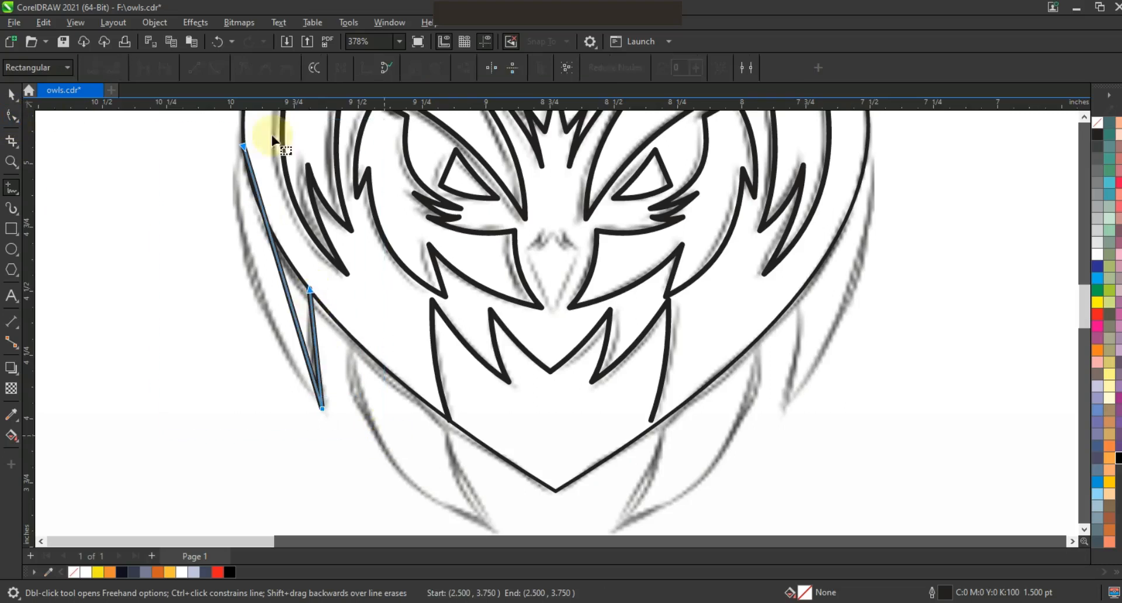
pyautogui.moveTo(283, 276); pyautogui.dragTo(257, 280)
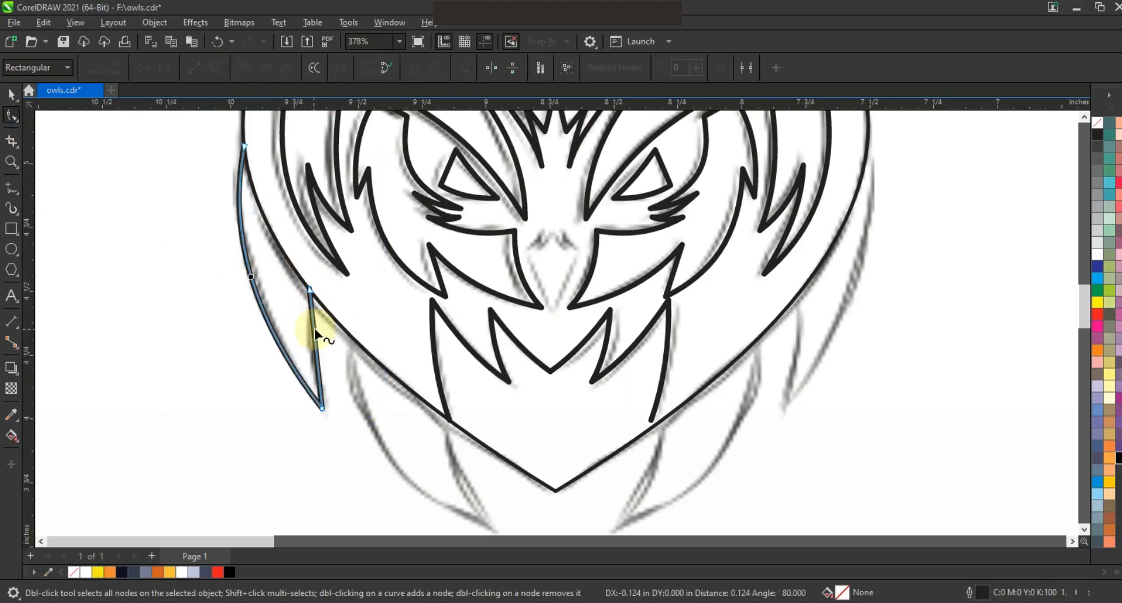
pyautogui.click(309, 294)
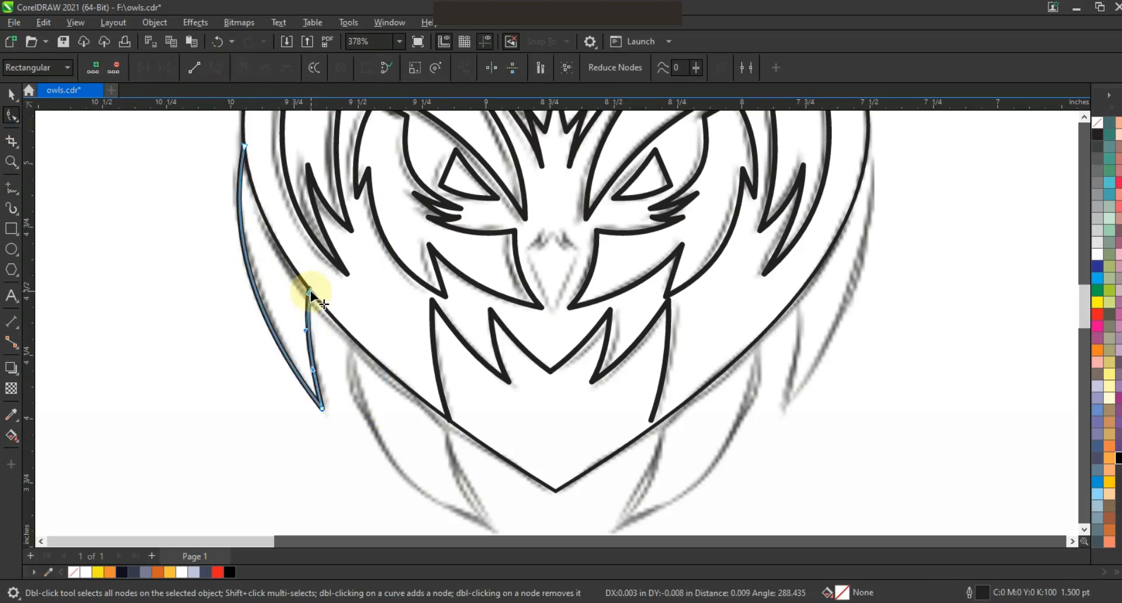
pyautogui.click(11, 93)
# - Draw the lower left feather, about 0.58 by 0.76 in, below the face outline and bend its two sides to the sketch
pyautogui.press('F5')
pyautogui.click(343, 328)
pyautogui.click(495, 529)
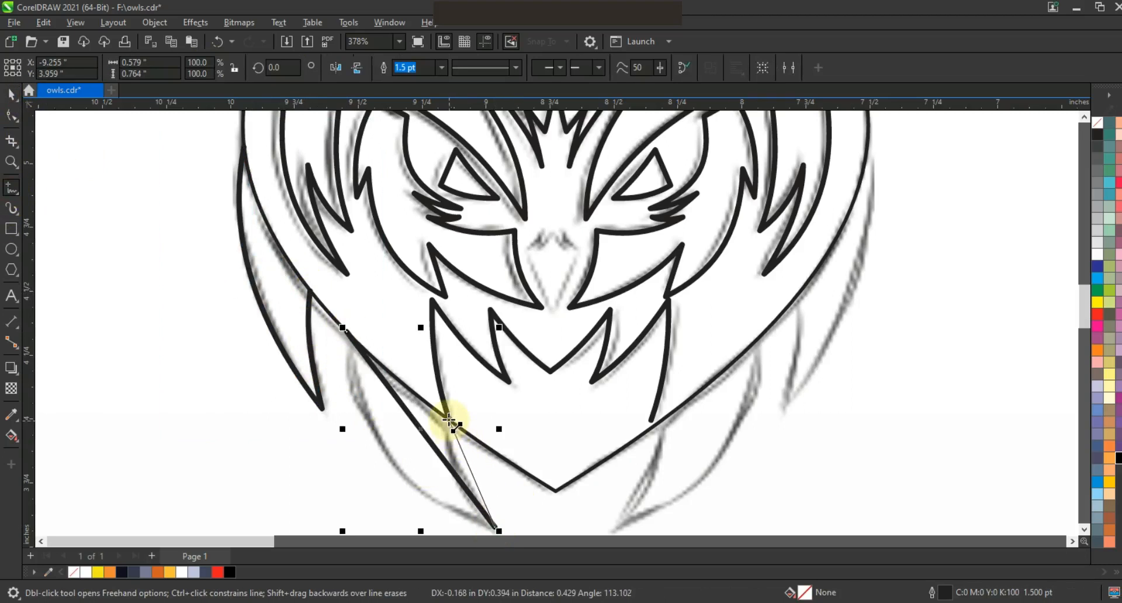
pyautogui.click(12, 116)
pyautogui.moveTo(316, 295); pyautogui.dragTo(516, 533)
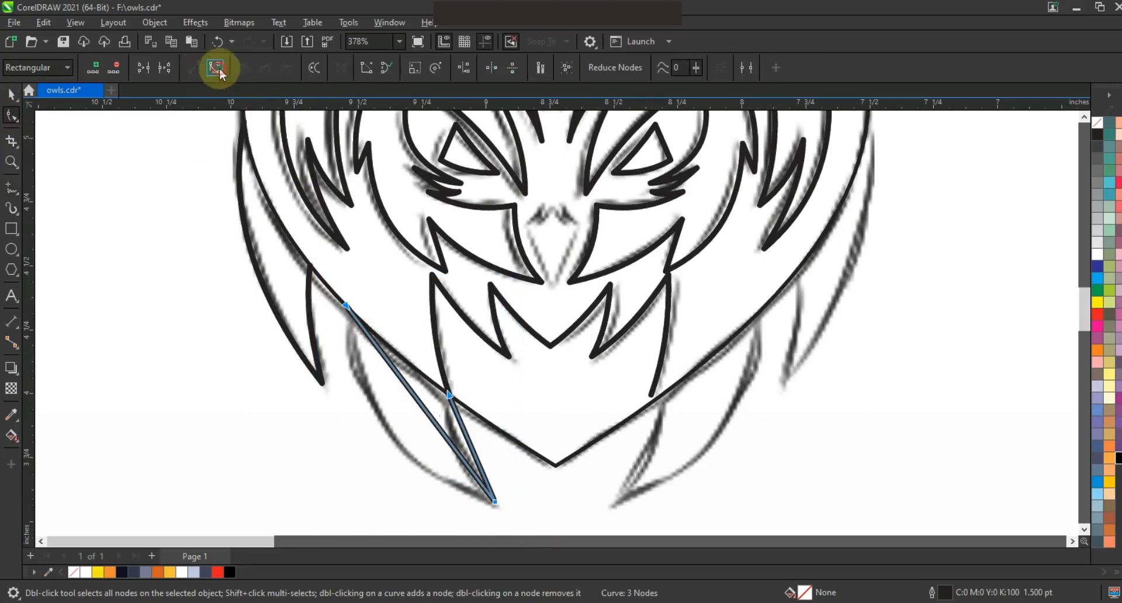
pyautogui.click(216, 66)
pyautogui.moveTo(416, 405); pyautogui.dragTo(386, 433)
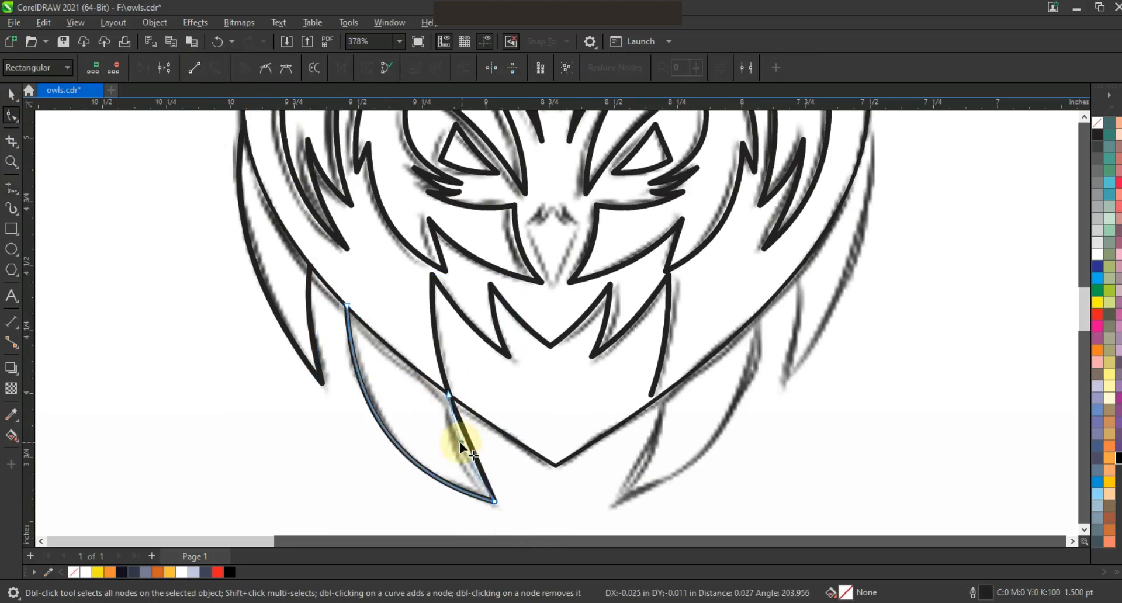
pyautogui.click(450, 396)
pyautogui.click(10, 94)
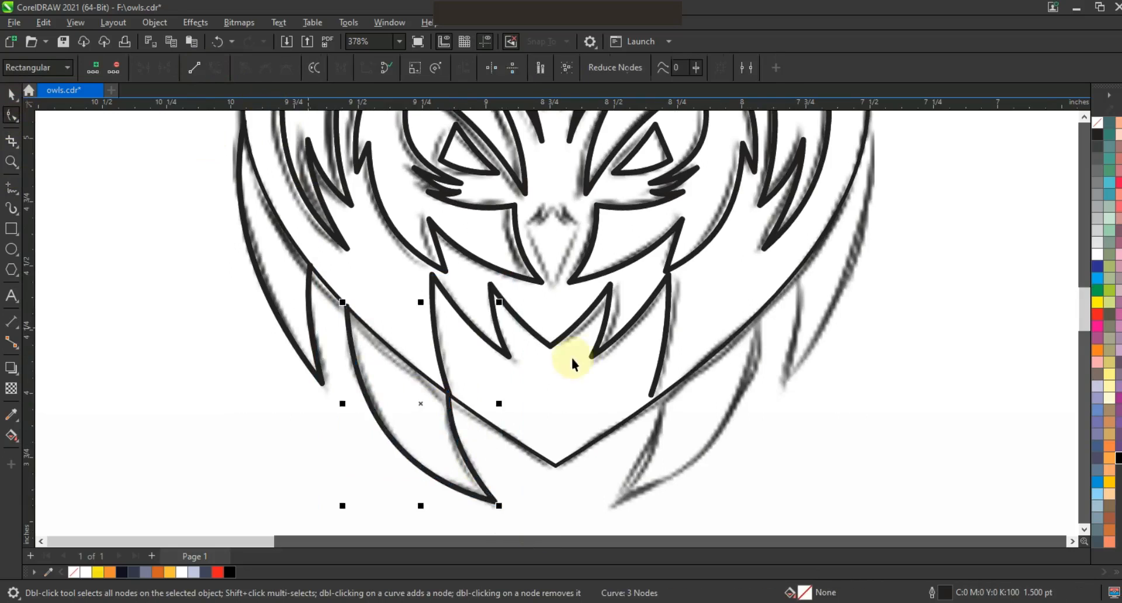
# - Mirror a copy of the two lower left feathers and nudge it right onto the matching sketched feathers
pyautogui.press('F3')
pyautogui.keyDown('shift'); pyautogui.click(448, 359); pyautogui.keyUp('shift')
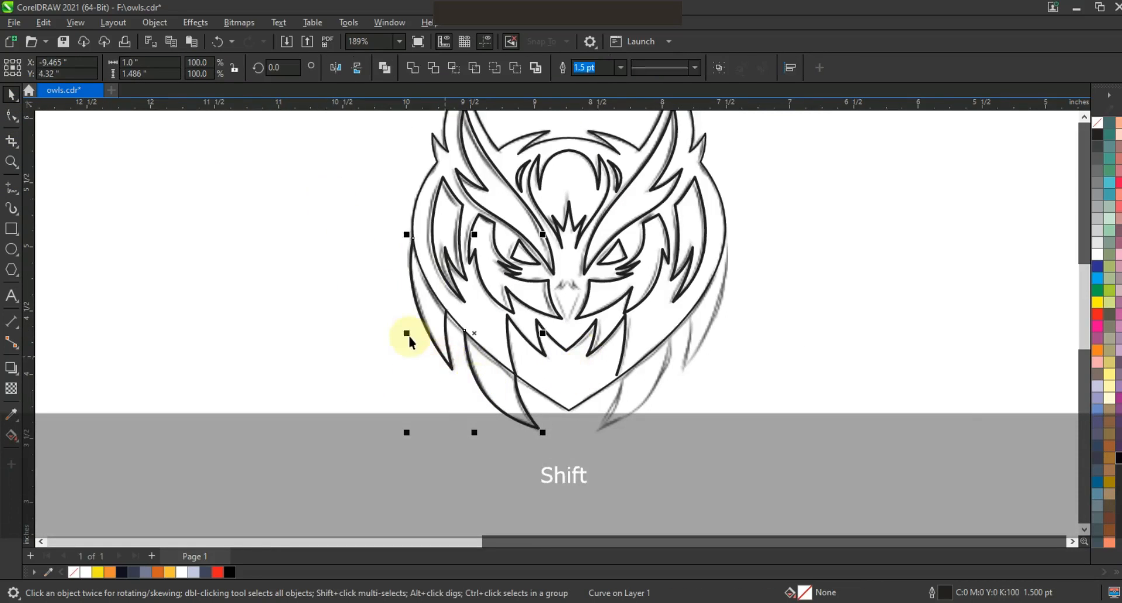
pyautogui.moveTo(410, 335); pyautogui.dragTo(651, 379)
pyautogui.hotkey('ctrl', 'z')
pyautogui.click(495, 386)
pyautogui.keyDown('shift'); pyautogui.click(440, 350); pyautogui.keyUp('shift')
pyautogui.moveTo(410, 335); pyautogui.dragTo(529, 354)
pyautogui.moveTo(597, 365); pyautogui.dragTo(597, 365)
pyautogui.press('Right')
pyautogui.press('Right')
pyautogui.press('Right')
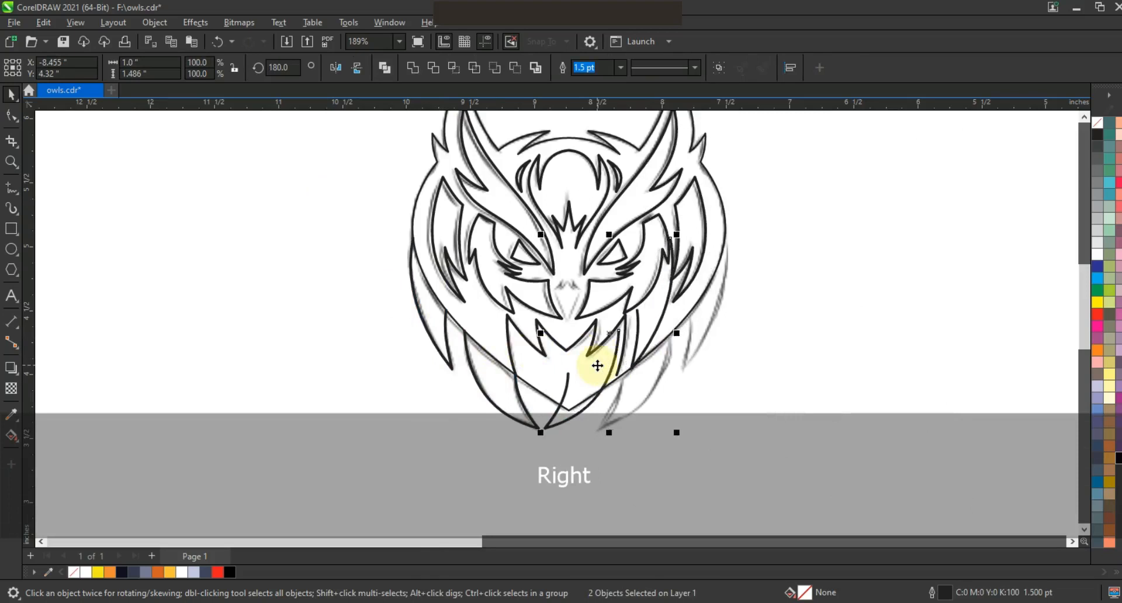
pyautogui.press('Right')
pyautogui.press('Right')
pyautogui.press('Right')
pyautogui.press('Right')
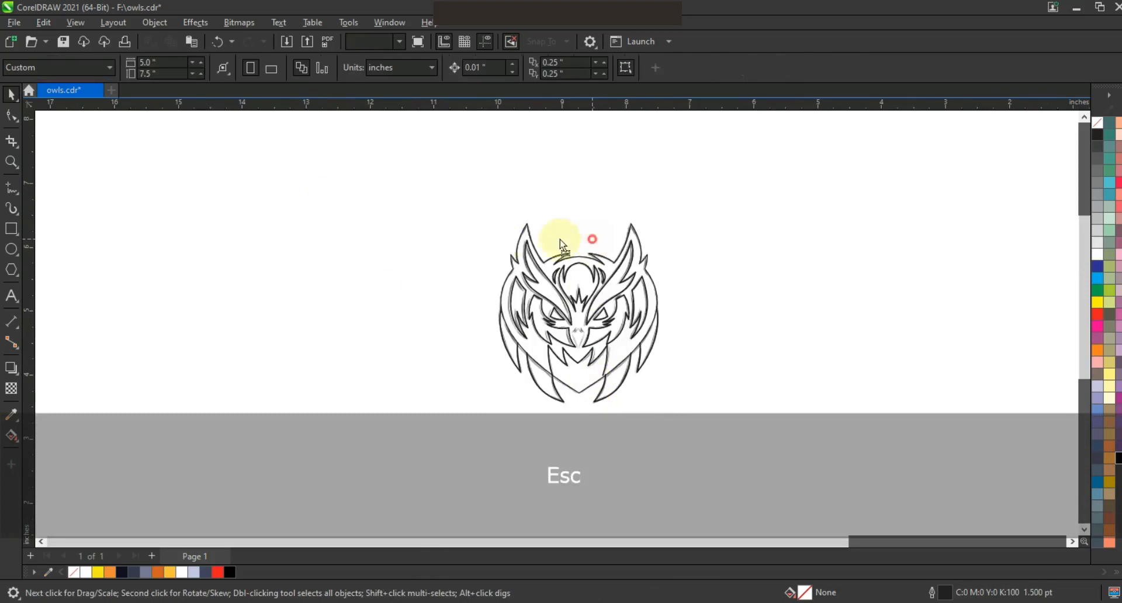
# - Move the sketch image to the left of the traced owl head and select all the traced curves
pyautogui.moveTo(560, 239); pyautogui.dragTo(364, 245)
pyautogui.moveTo(688, 426)
pyautogui.mouseDown()
pyautogui.moveTo(489, 250)
pyautogui.moveTo(454, 190)
pyautogui.mouseUp()
pyautogui.hotkey('shift', 'F2')
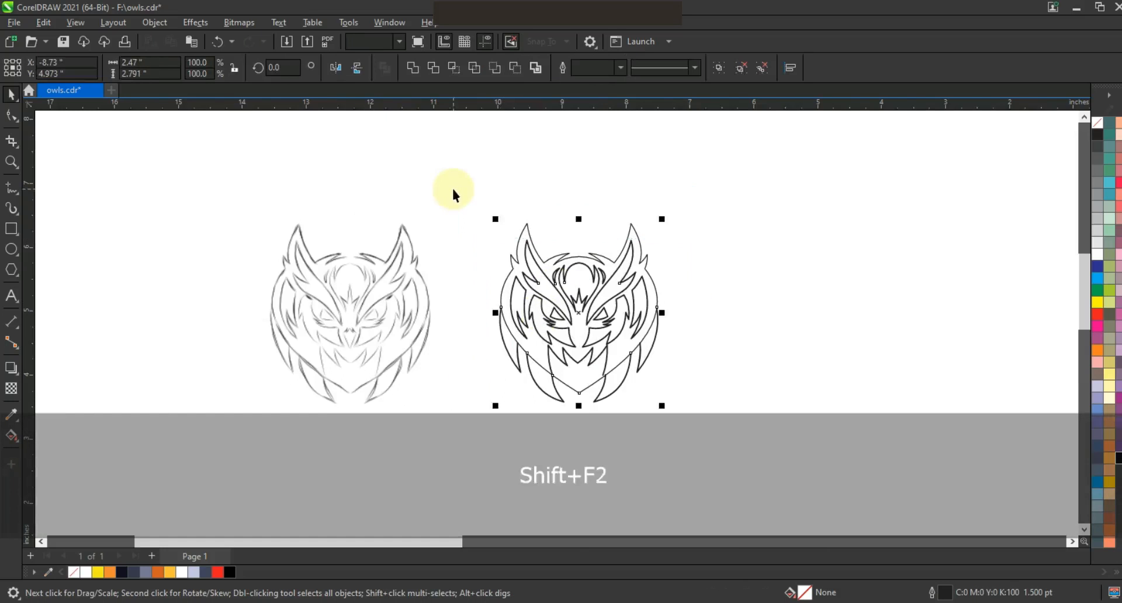
# - Fill the main head outline with light gray
pyautogui.press('Escape')
pyautogui.click(724, 258)
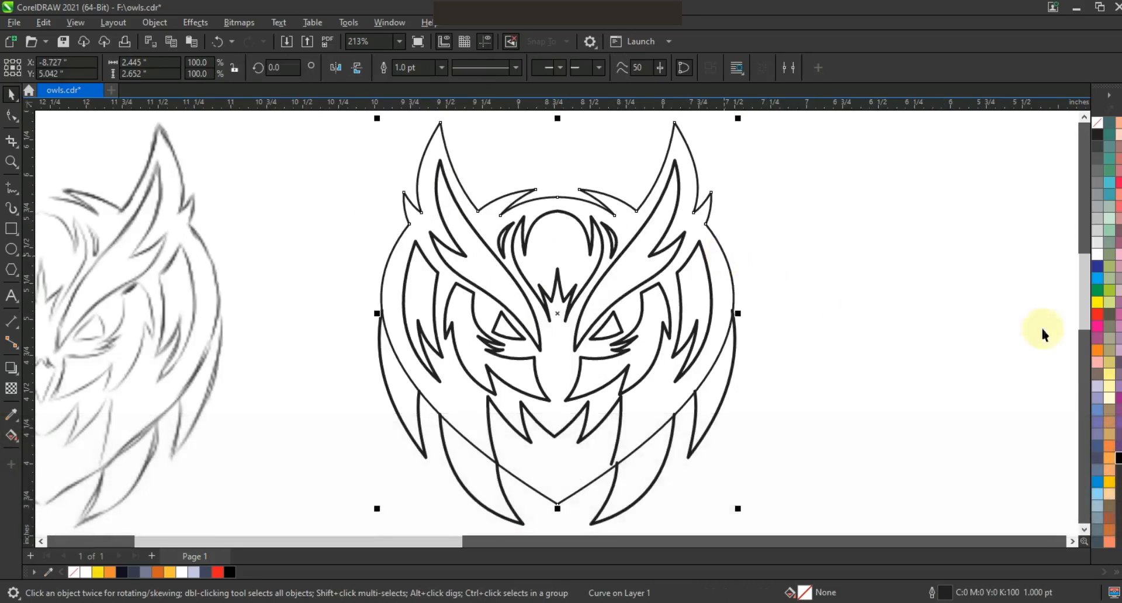
pyautogui.click(1099, 231)
# - Ungroup the face feather shapes and break apart the left and right compound curves into separate shapes
pyautogui.click(632, 311)
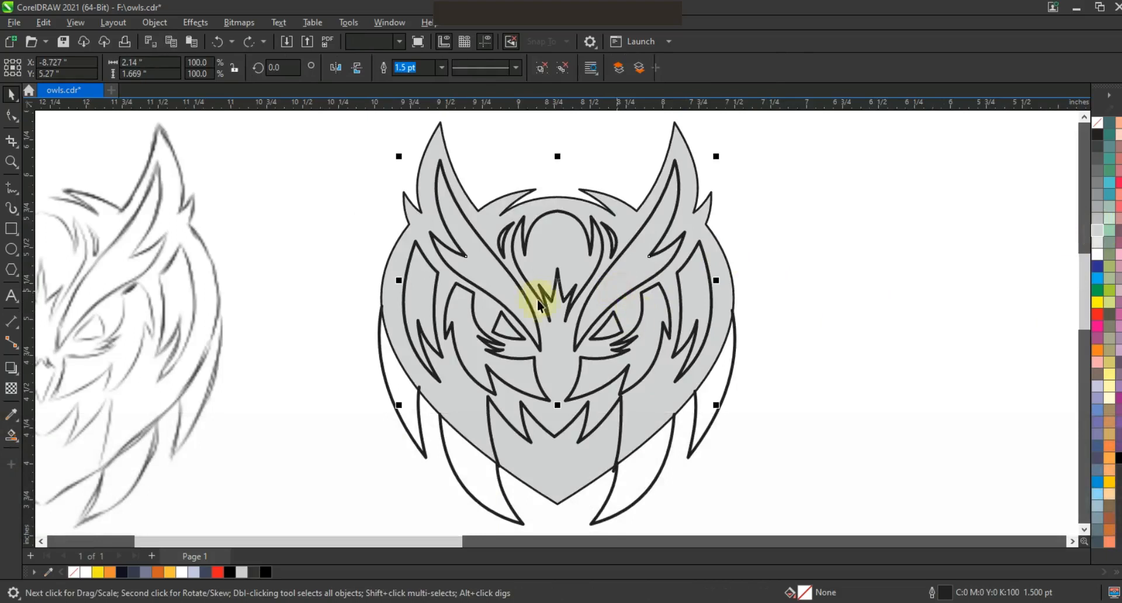
pyautogui.click(542, 68)
pyautogui.click(501, 266)
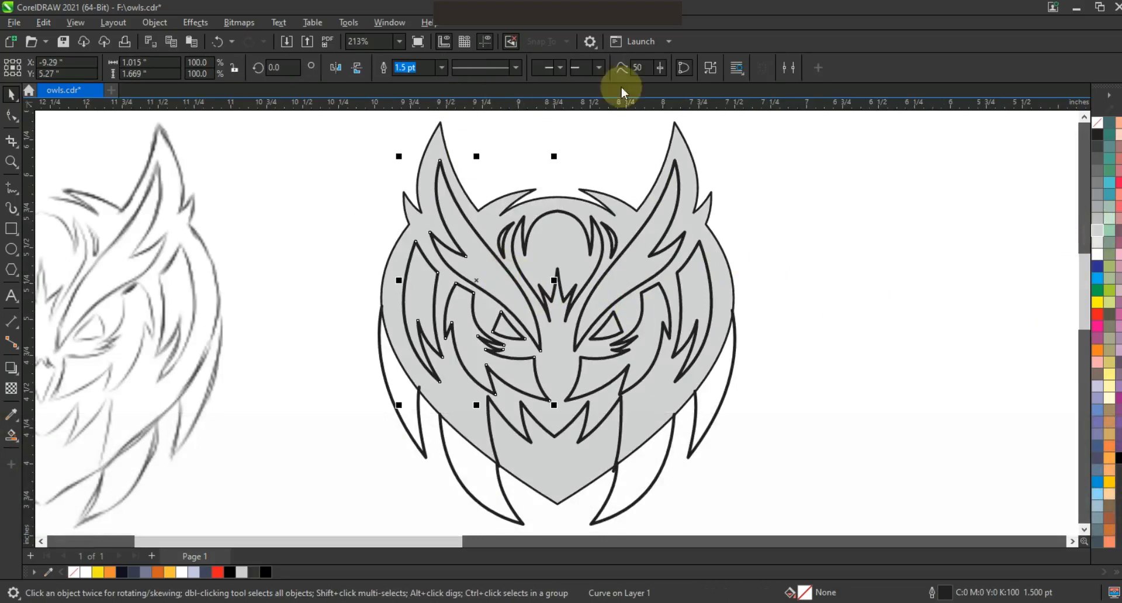
pyautogui.click(672, 250)
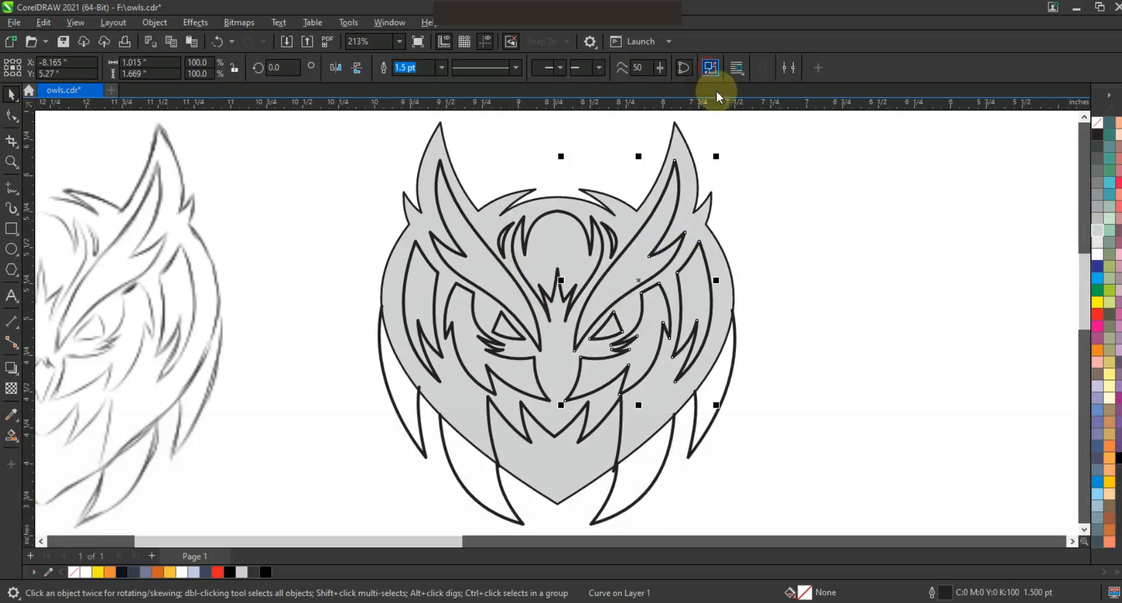
pyautogui.click(781, 263)
pyautogui.click(588, 434)
pyautogui.click(860, 338)
pyautogui.click(534, 251)
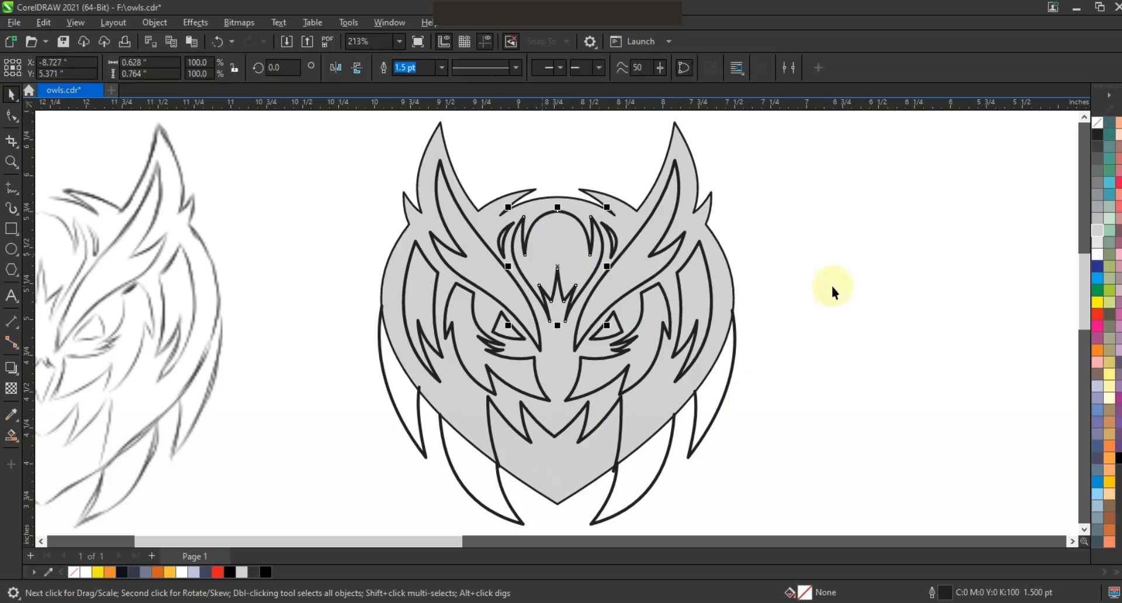
# - Fill the left and right eyebrow feathers with yellow
pyautogui.click(450, 251)
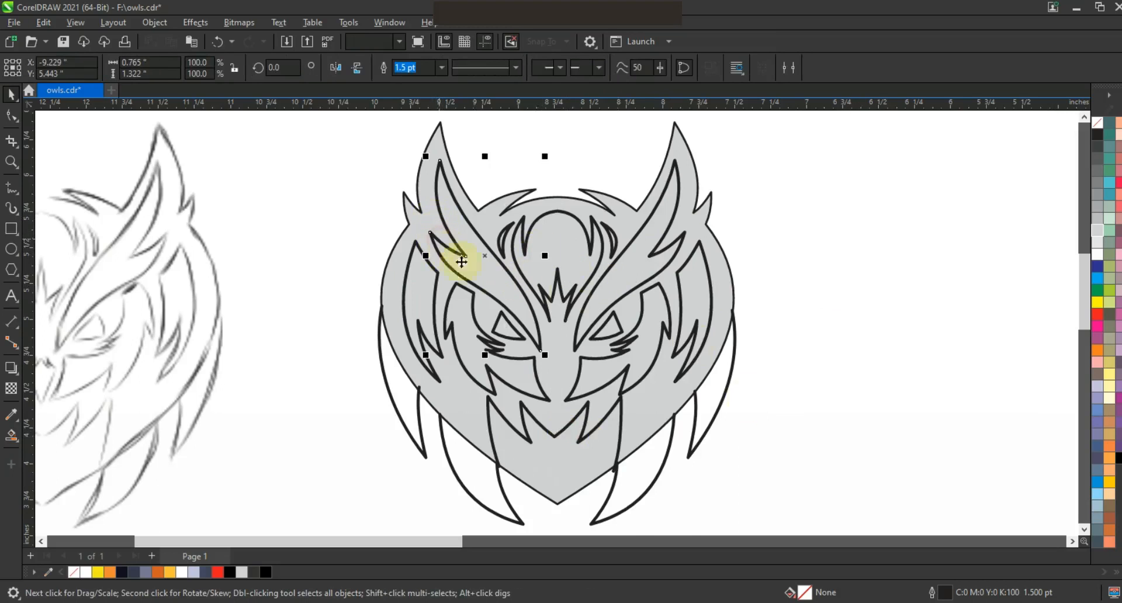
pyautogui.keyDown('shift'); pyautogui.click(646, 261); pyautogui.keyUp('shift')
pyautogui.click(109, 573)
pyautogui.click(95, 573)
pyautogui.click(846, 318)
# - Fill the four cheek and side feathers and the forehead crest with slate blue
pyautogui.click(657, 321)
pyautogui.keyDown('shift'); pyautogui.click(434, 311); pyautogui.keyUp('shift')
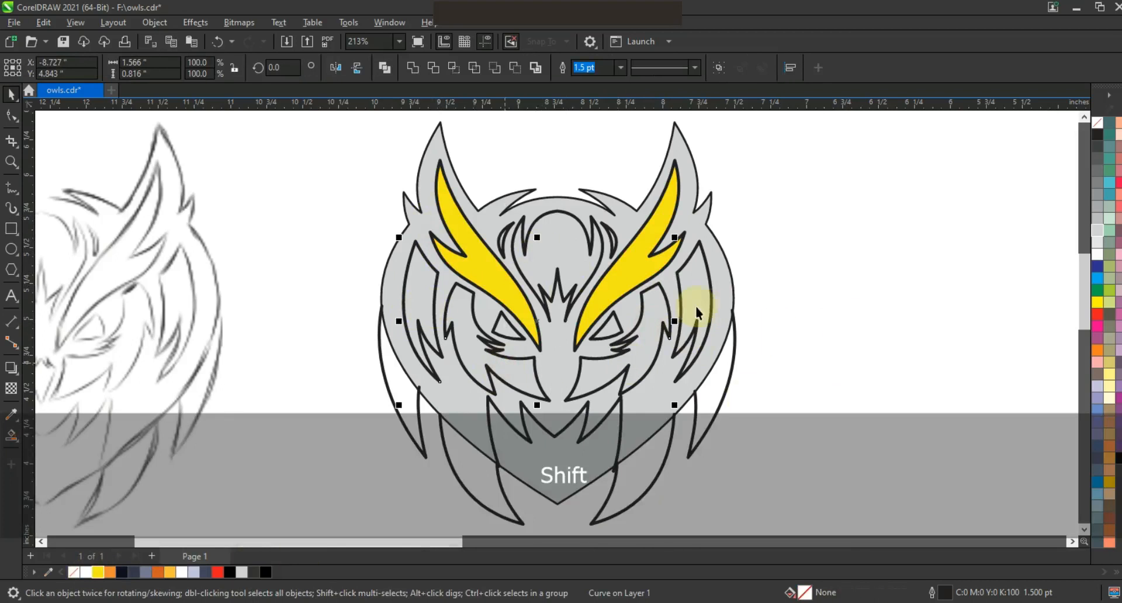
pyautogui.keyDown('shift'); pyautogui.click(643, 411); pyautogui.keyUp('shift')
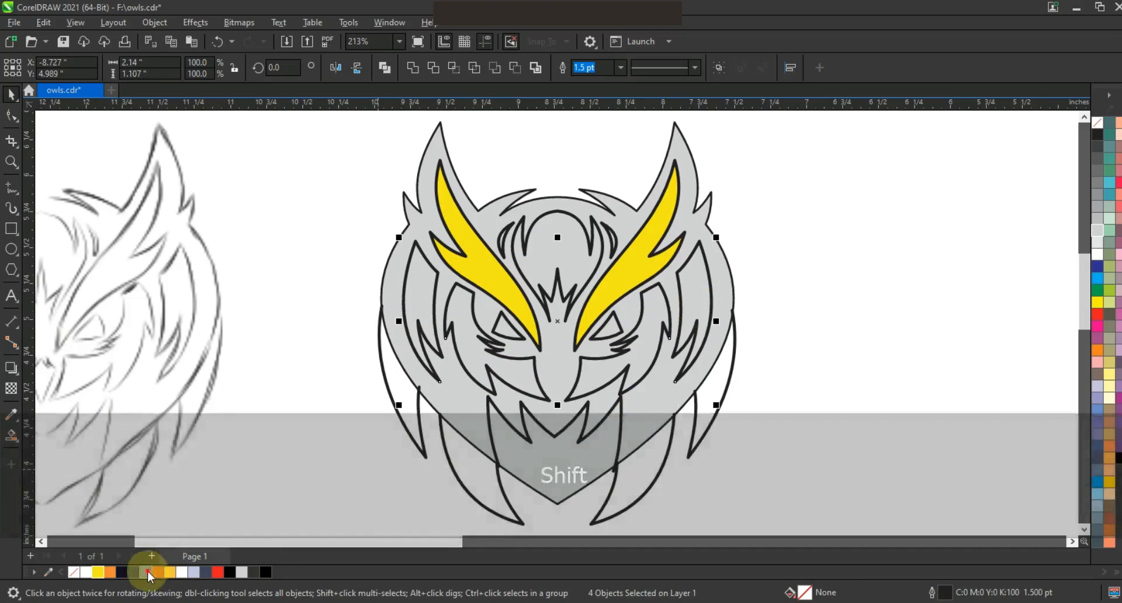
pyautogui.click(147, 573)
pyautogui.click(536, 271)
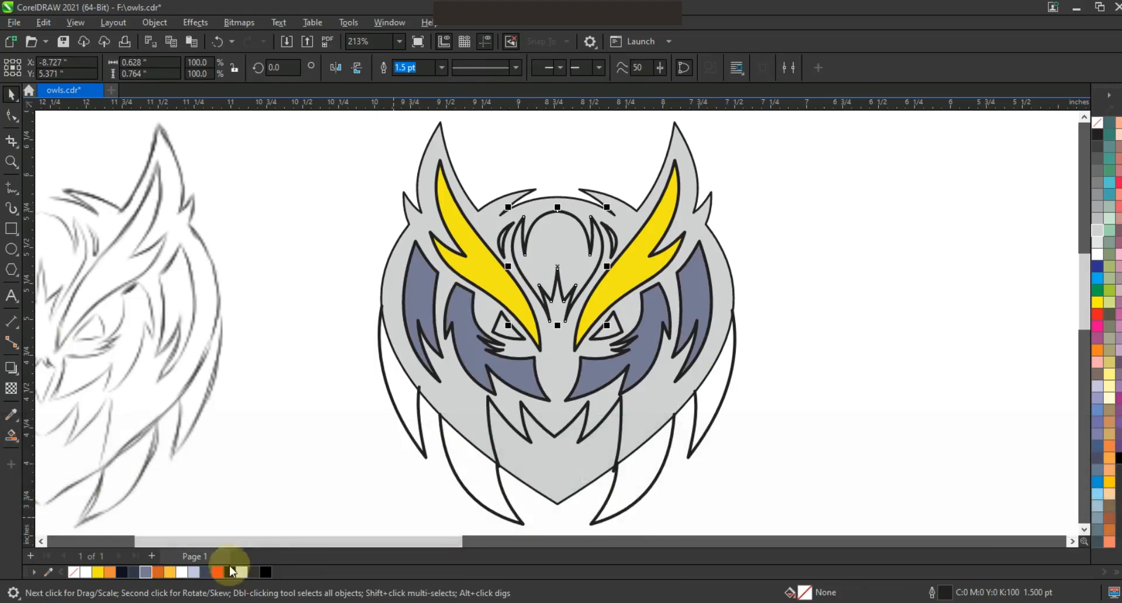
pyautogui.click(146, 572)
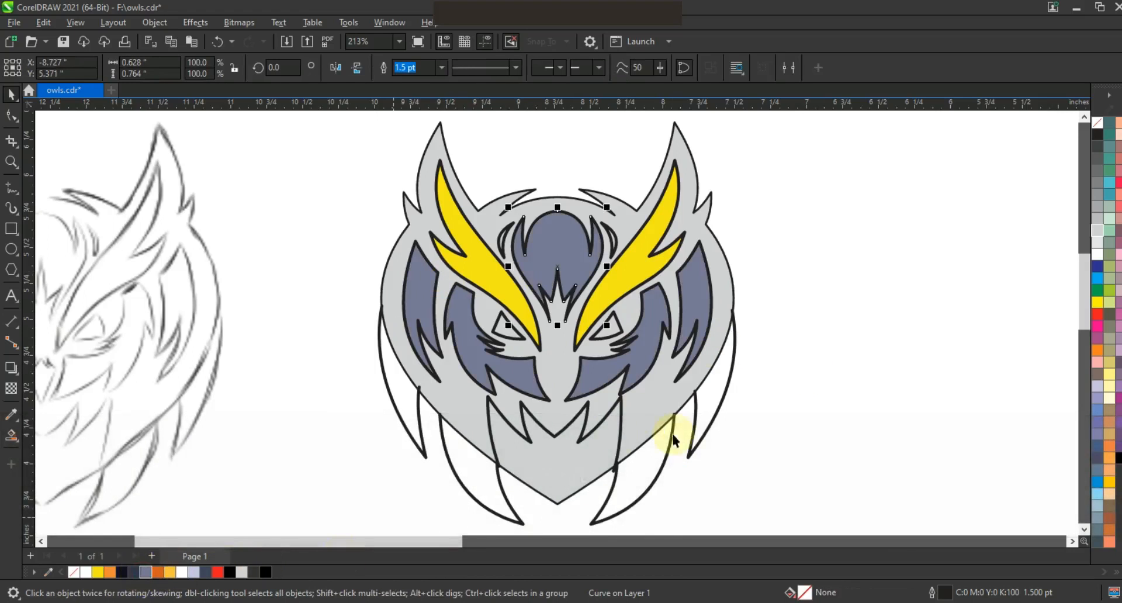
# - Smart-fill the chin area and the four lower feathers with dark gray #333131
pyautogui.click(10, 435)
pyautogui.click(556, 481)
pyautogui.click(464, 469)
pyautogui.click(406, 398)
pyautogui.click(626, 496)
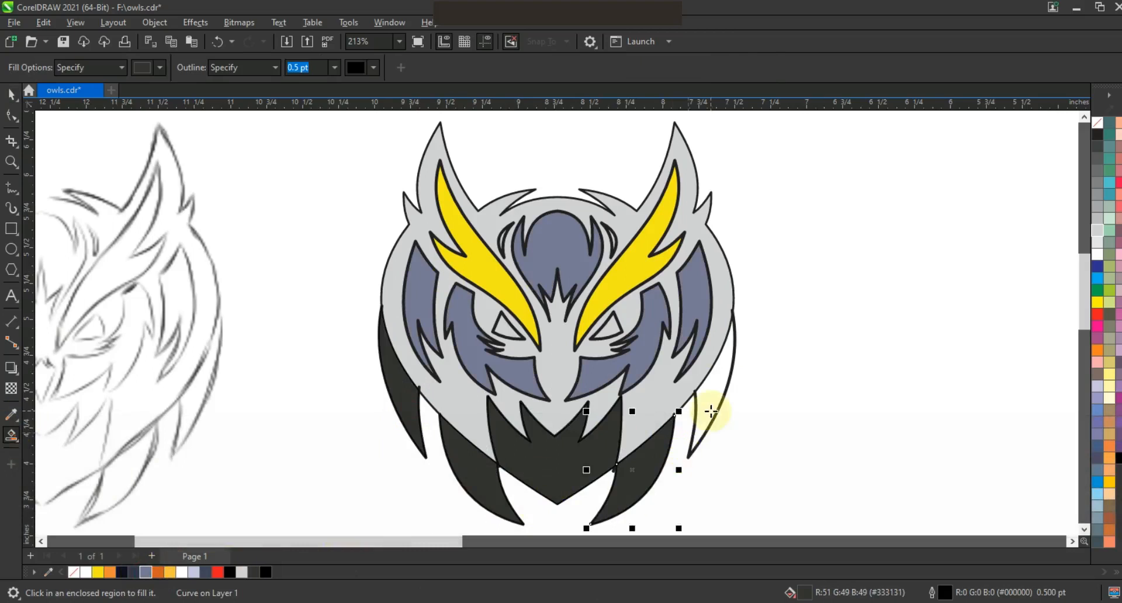
pyautogui.click(710, 411)
pyautogui.press('space')
# - Recolor the chin shape slate blue and the main head shape dark navy
pyautogui.click(569, 457)
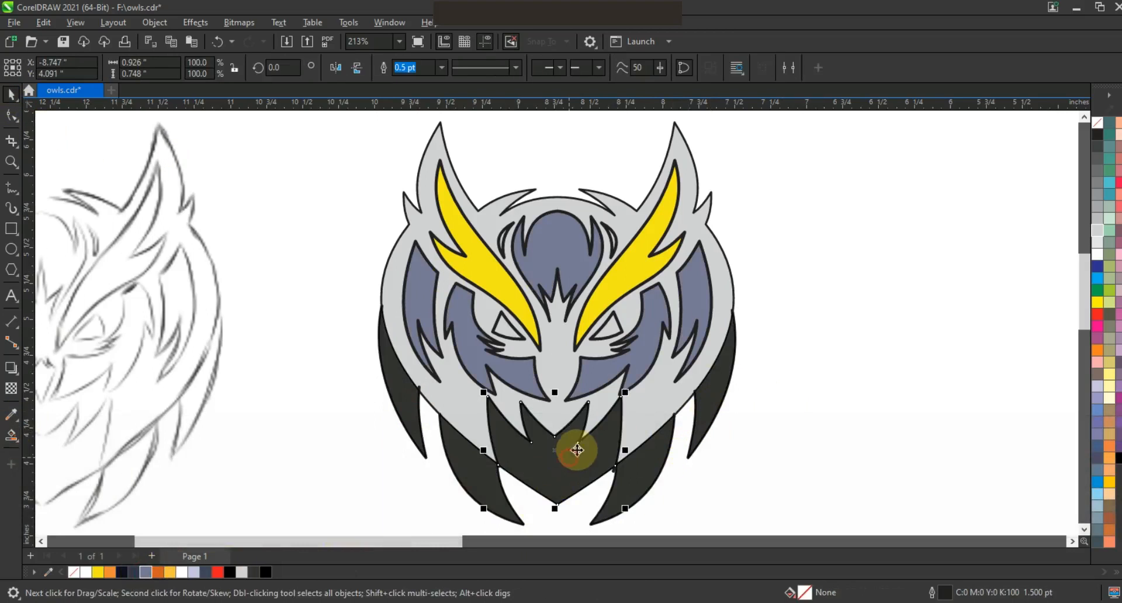
pyautogui.click(145, 573)
pyautogui.click(781, 456)
pyautogui.click(660, 419)
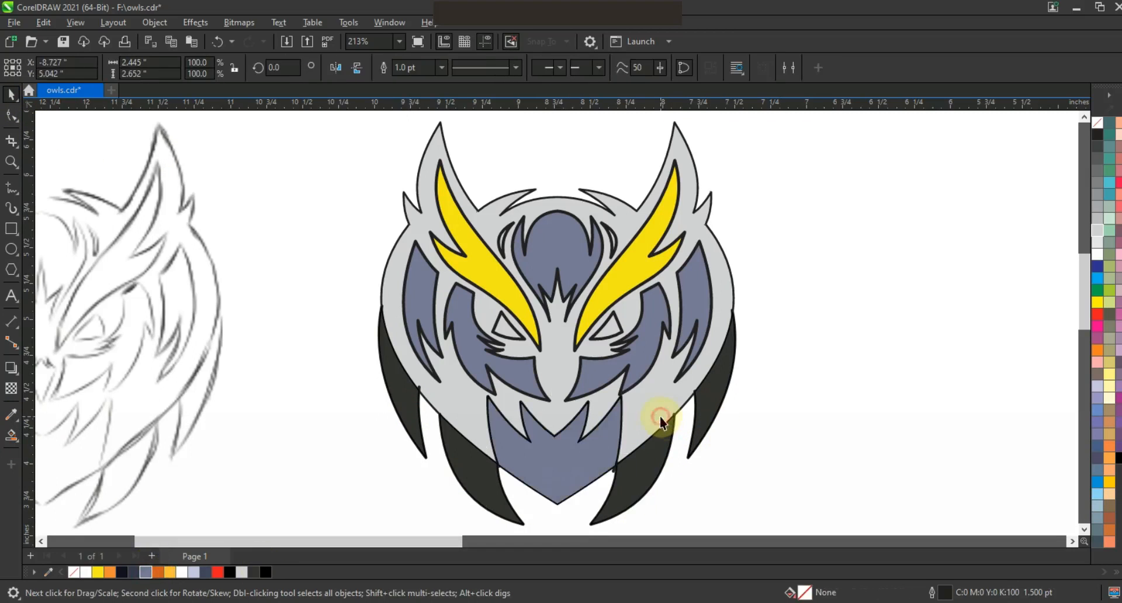
pyautogui.click(122, 573)
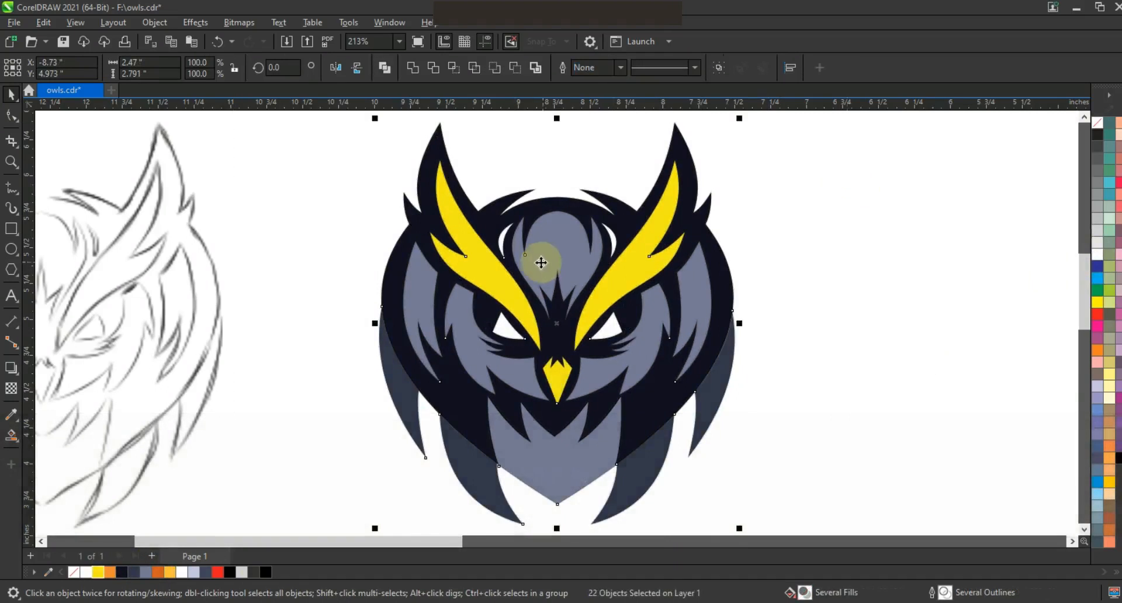
# - Create a boundary outline of the owl beside the artwork and add a single outward contour of about 0.052 in
pyautogui.scroll(-2, 541, 262)
pyautogui.moveTo(570, 300); pyautogui.dragTo(761, 300)
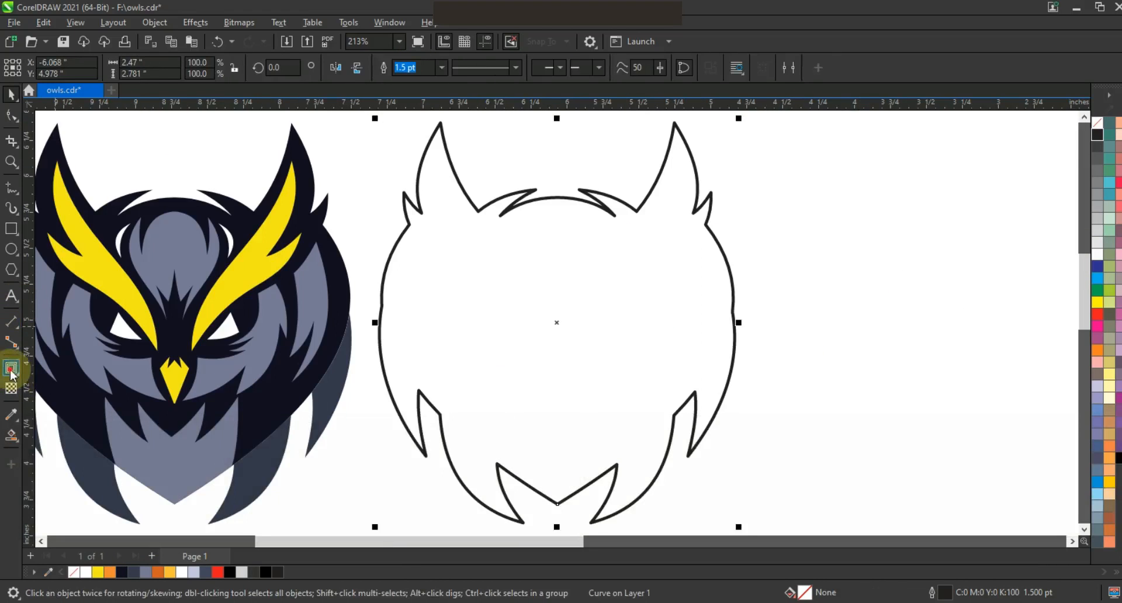
pyautogui.click(11, 370)
pyautogui.moveTo(719, 245); pyautogui.dragTo(743, 230)
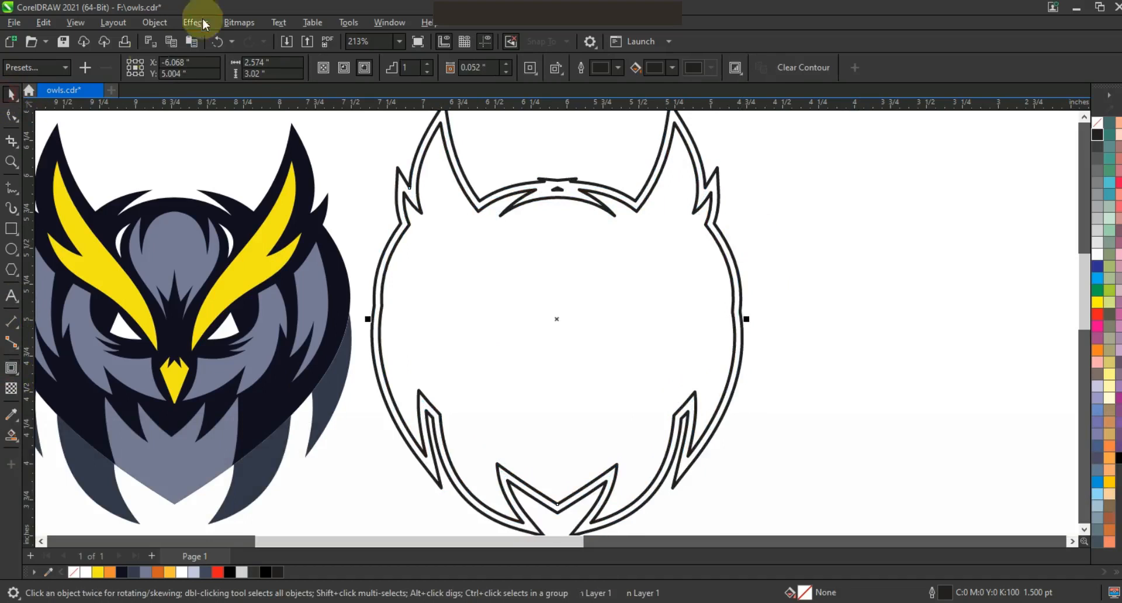
# - Break the contour apart and delete the original inner outline
pyautogui.click(154, 23)
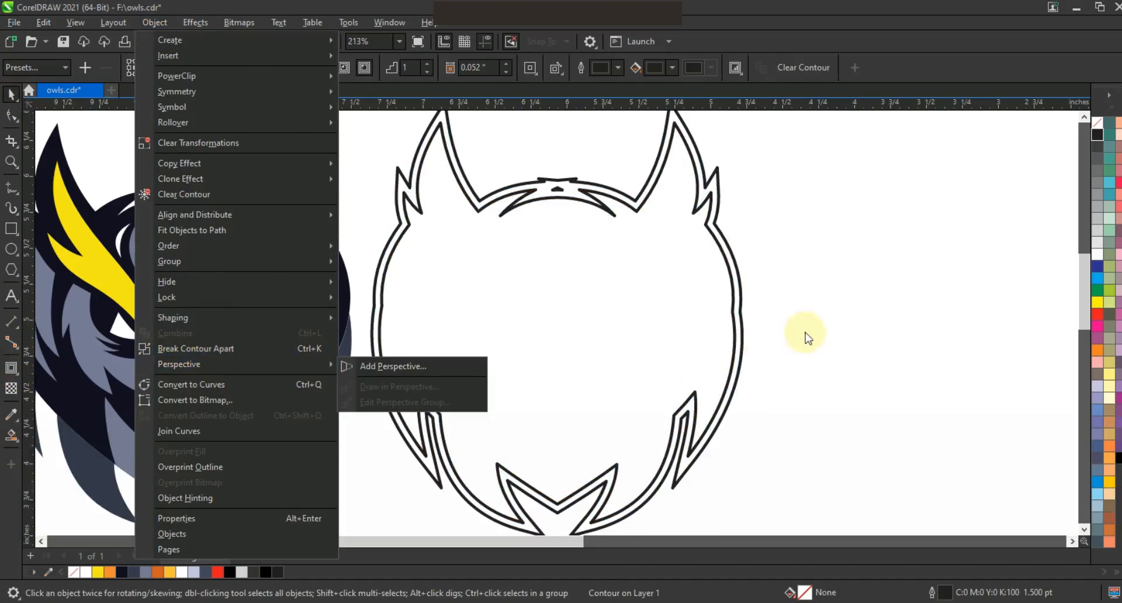
pyautogui.click(802, 339)
pyautogui.click(702, 223)
pyautogui.press('Delete')
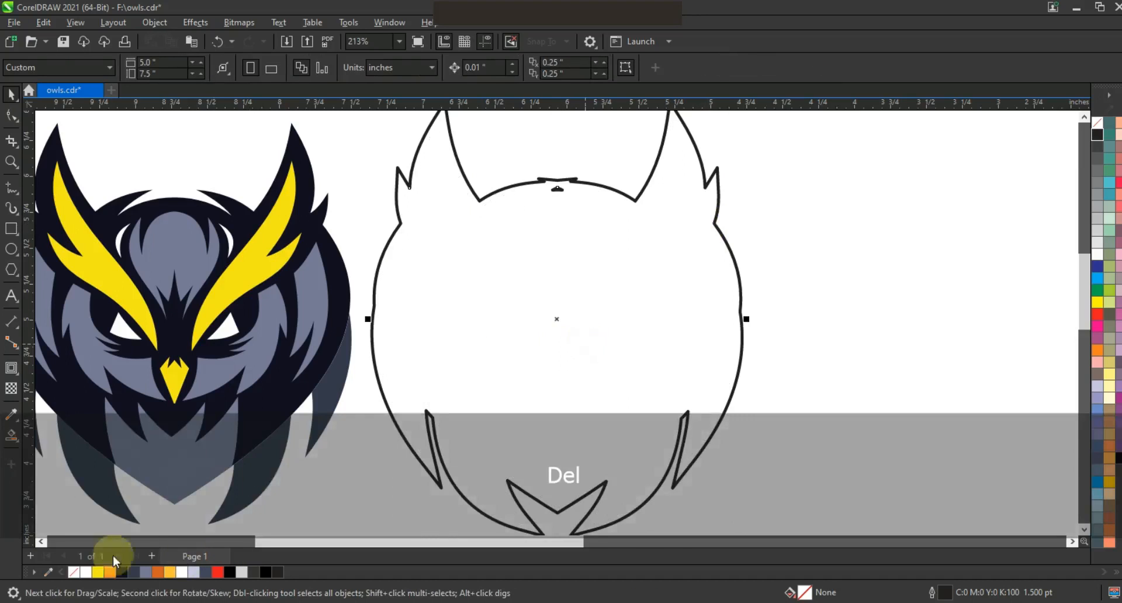
# - Fill the outer silhouette with a vertical gradient running from amber at the ears to orange at the lower feathers
pyautogui.press('g')
pyautogui.moveTo(563, 204); pyautogui.dragTo(559, 436)
pyautogui.moveTo(559, 434); pyautogui.dragTo(559, 484)
pyautogui.click(12, 96)
pyautogui.press('F3')
pyautogui.press('Escape')
pyautogui.moveTo(491, 143); pyautogui.dragTo(244, 401)
pyautogui.hotkey('ctrl', 'g')
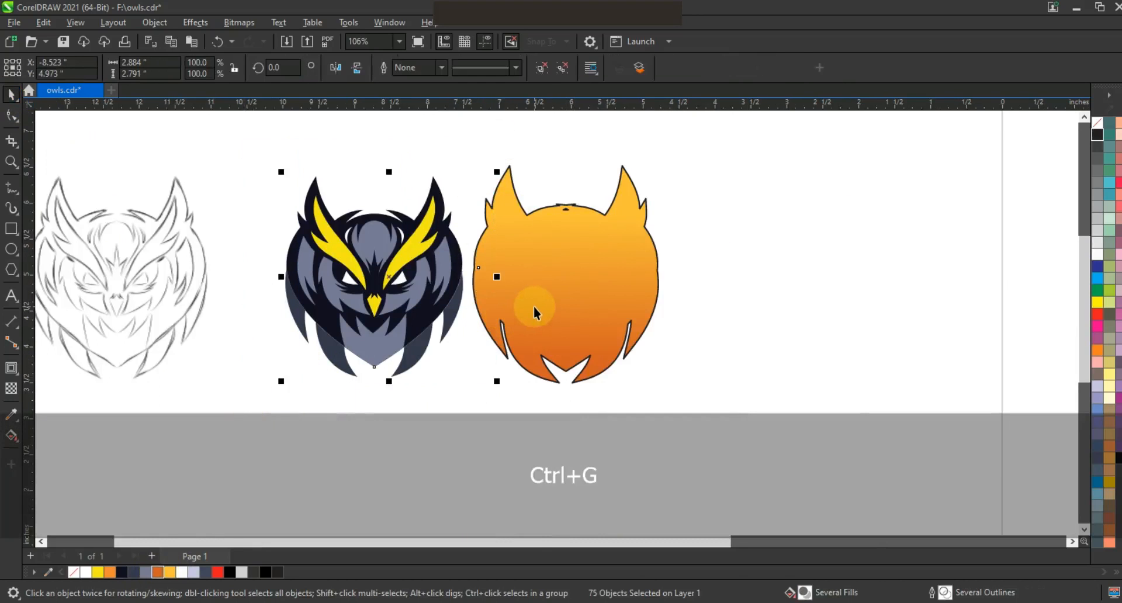
pyautogui.hotkey('ctrl', 'z')
# - Delete the stray object lying between the owl and the gradient silhouette
pyautogui.click(456, 176)
pyautogui.moveTo(469, 244); pyautogui.dragTo(528, 356)
pyautogui.press('Delete')
pyautogui.click(691, 241)
pyautogui.moveTo(482, 401); pyautogui.dragTo(470, 430)
# - Bring the complete owl artwork to the front and center it on the gradient silhouette
pyautogui.moveTo(480, 141); pyautogui.dragTo(271, 416)
pyautogui.keyDown('shift'); pyautogui.click(556, 334); pyautogui.keyUp('shift')
pyautogui.hotkey('shift', 'pageup')
pyautogui.press('c')
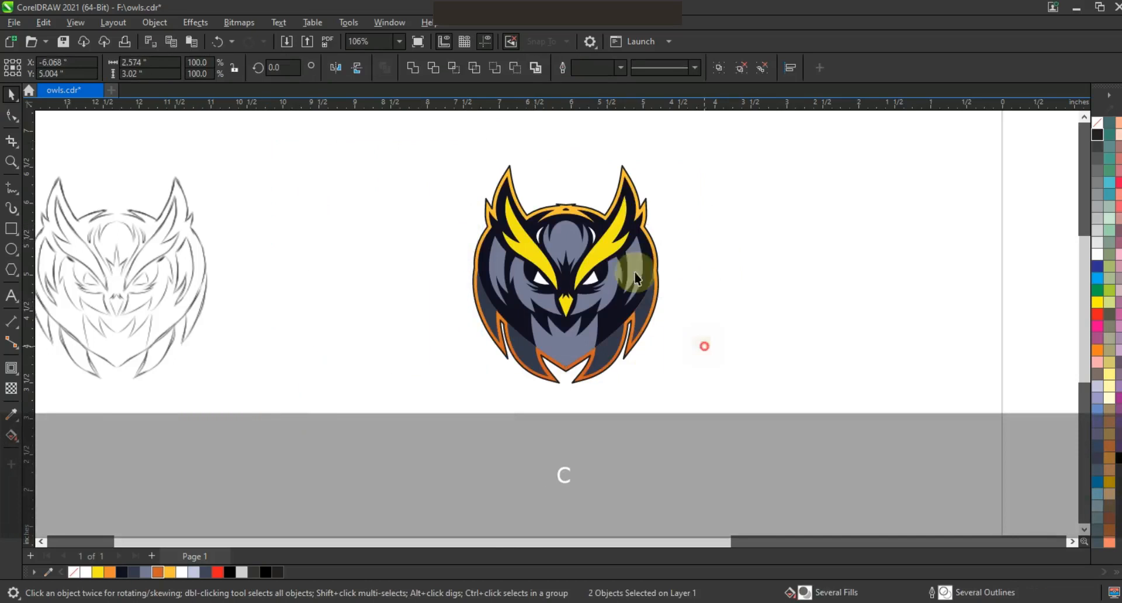
# - Remove the outlines from the gradient silhouette and the owl artwork
pyautogui.click(636, 279)
pyautogui.rightClick(1099, 124)
pyautogui.moveTo(715, 138); pyautogui.dragTo(393, 401)
pyautogui.rightClick(1097, 122)
pyautogui.click(1078, 133)
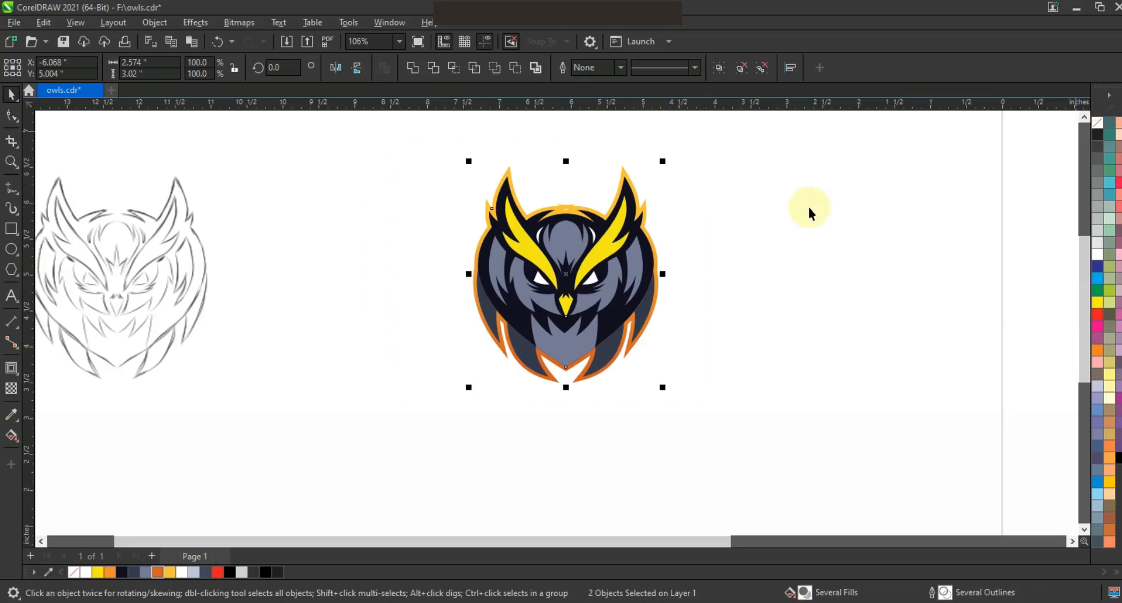
# - Add a dark navy #100F21 background rectangle behind the owl and enlarge it to about 4.28 × 4.26 in
pyautogui.press('F6')
pyautogui.moveTo(428, 151); pyautogui.dragTo(690, 410)
pyautogui.click(123, 574)
pyautogui.hotkey('shift', 'pagedown')
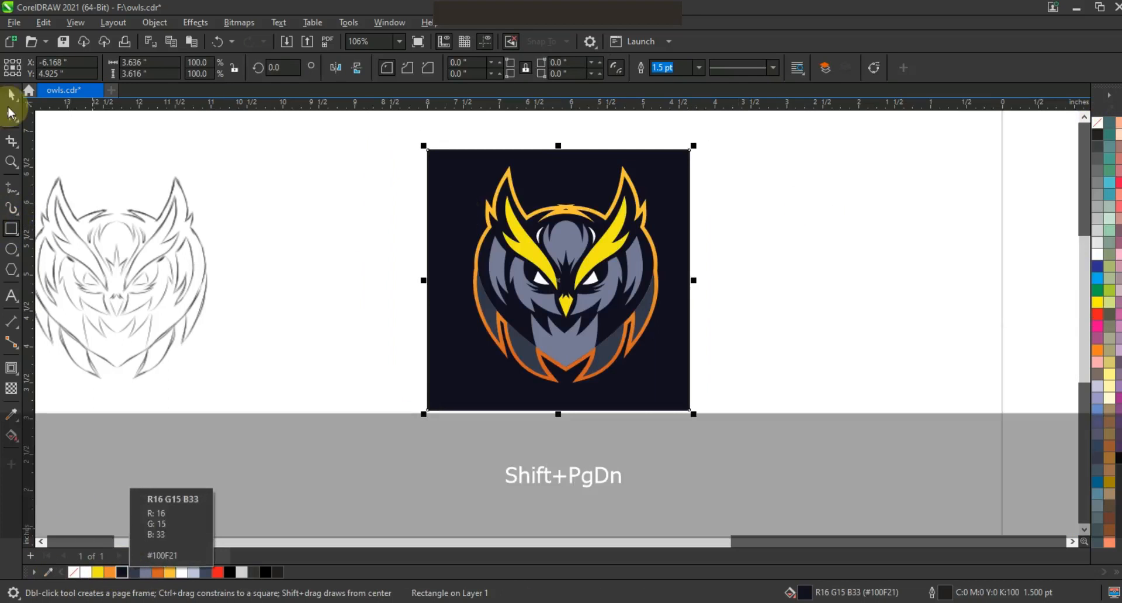
pyautogui.moveTo(766, 431); pyautogui.dragTo(415, 143)
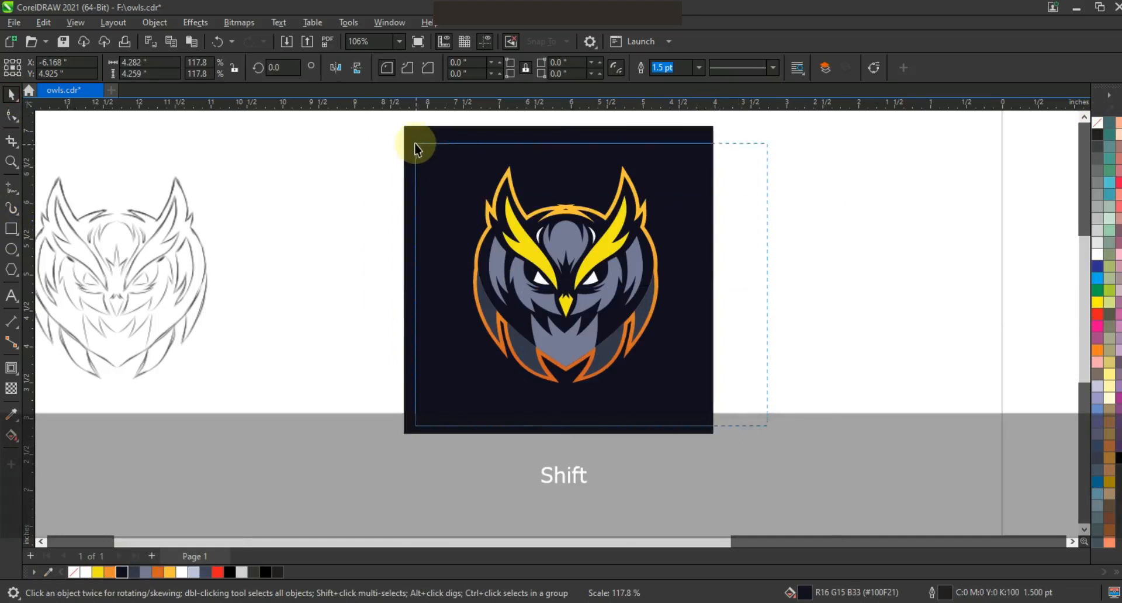
# - Draw a blue zigzag guide line of straight segments down the left eyebrow feather to its inner tip
pyautogui.hotkey('shift', 'F2')
pyautogui.press('Escape')
pyautogui.click(11, 162)
pyautogui.moveTo(359, 145)
pyautogui.mouseDown()
pyautogui.moveTo(659, 386)
pyautogui.moveTo(712, 400)
pyautogui.mouseUp()
pyautogui.click(11, 188)
pyautogui.press('Delete')
pyautogui.rightClick(1098, 265)
pyautogui.click(414, 161)
pyautogui.click(472, 321)
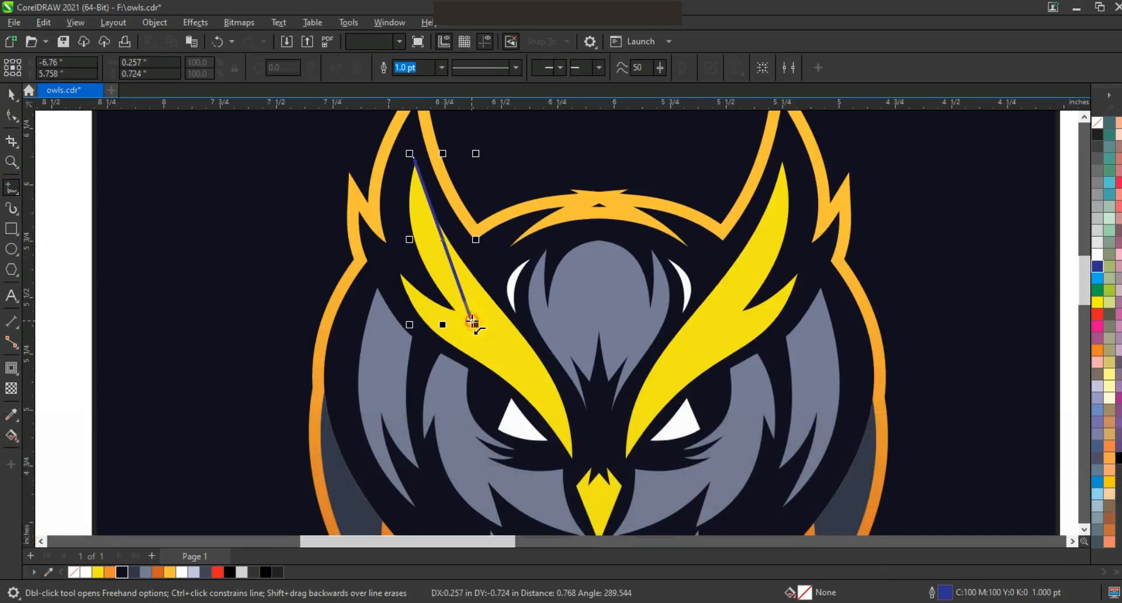
pyautogui.click(571, 462)
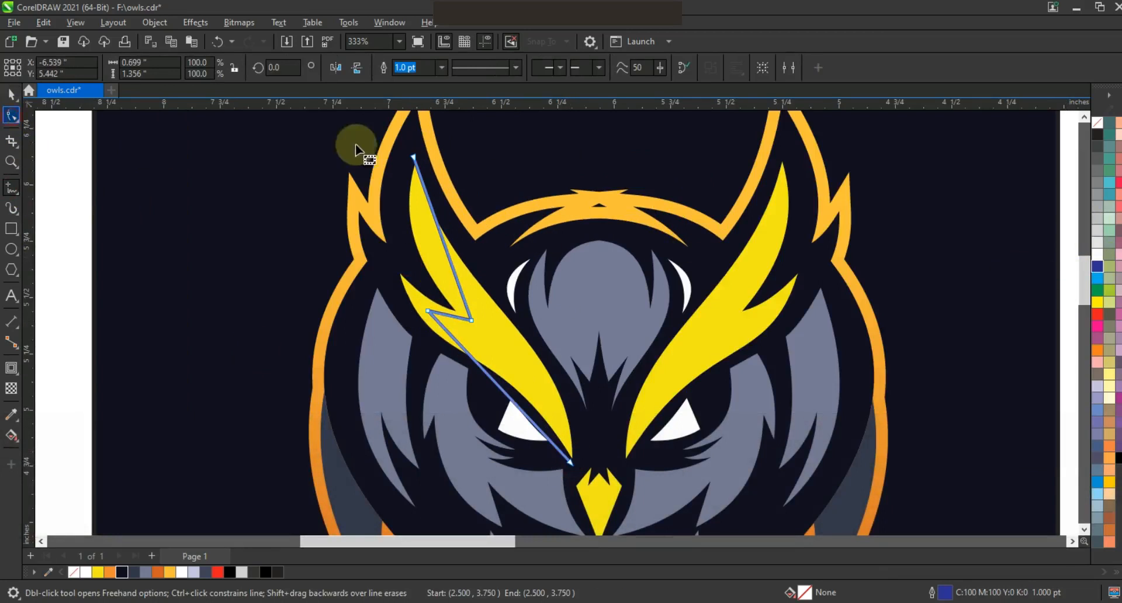
# - Bend the guide line's long segments into curves that follow the left eyebrow feather's shape
pyautogui.press('F10')
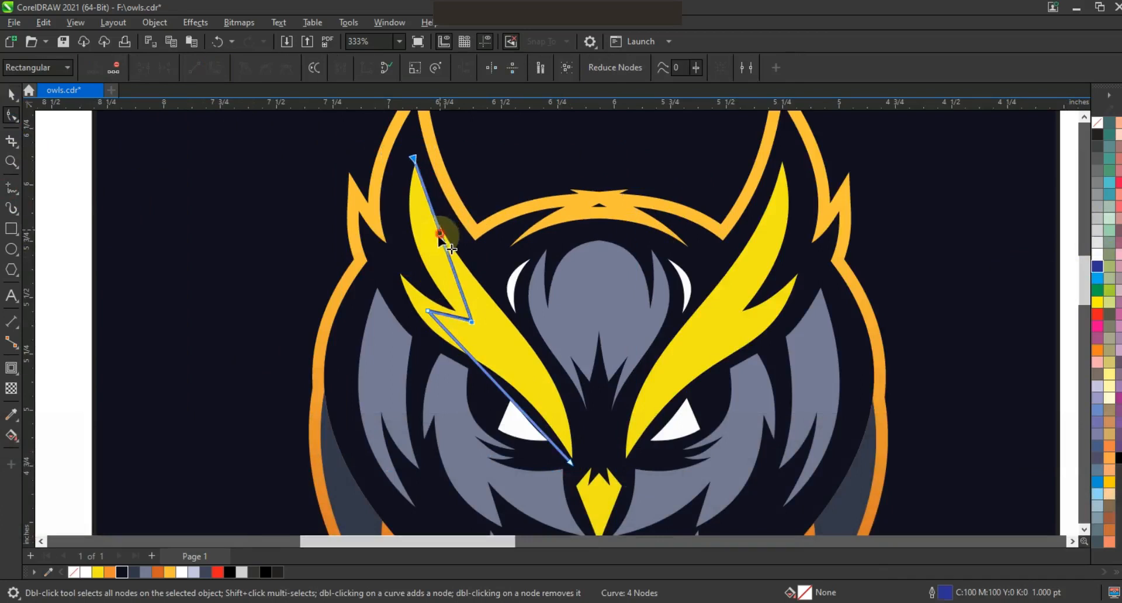
pyautogui.hotkey('ctrl', 'z')
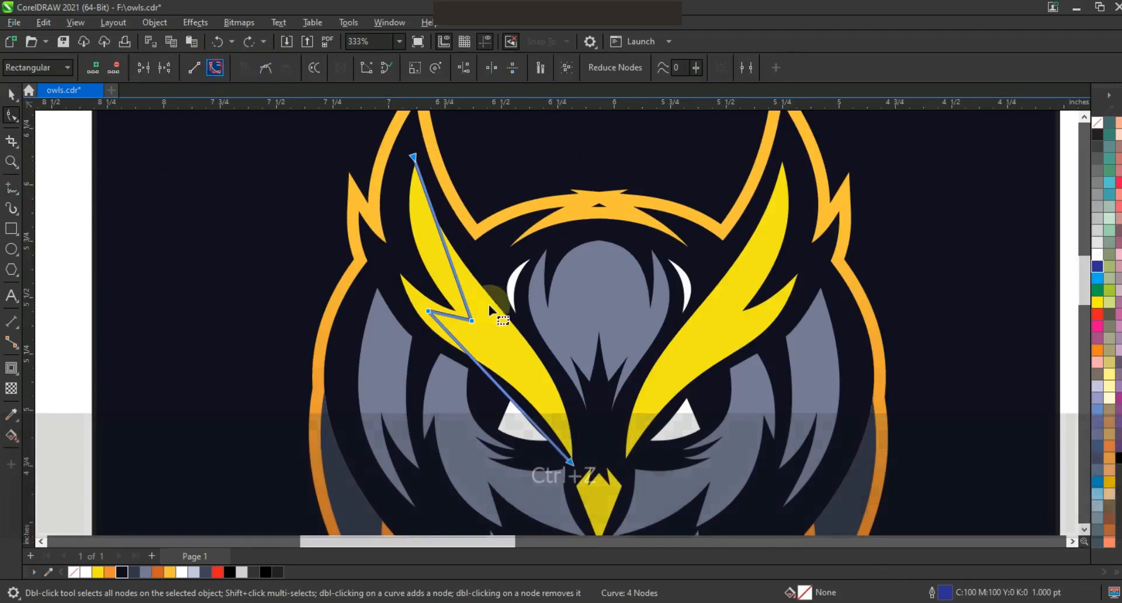
pyautogui.moveTo(446, 261); pyautogui.dragTo(443, 259)
pyautogui.moveTo(550, 479); pyautogui.dragTo(549, 481)
pyautogui.moveTo(523, 412); pyautogui.dragTo(527, 394)
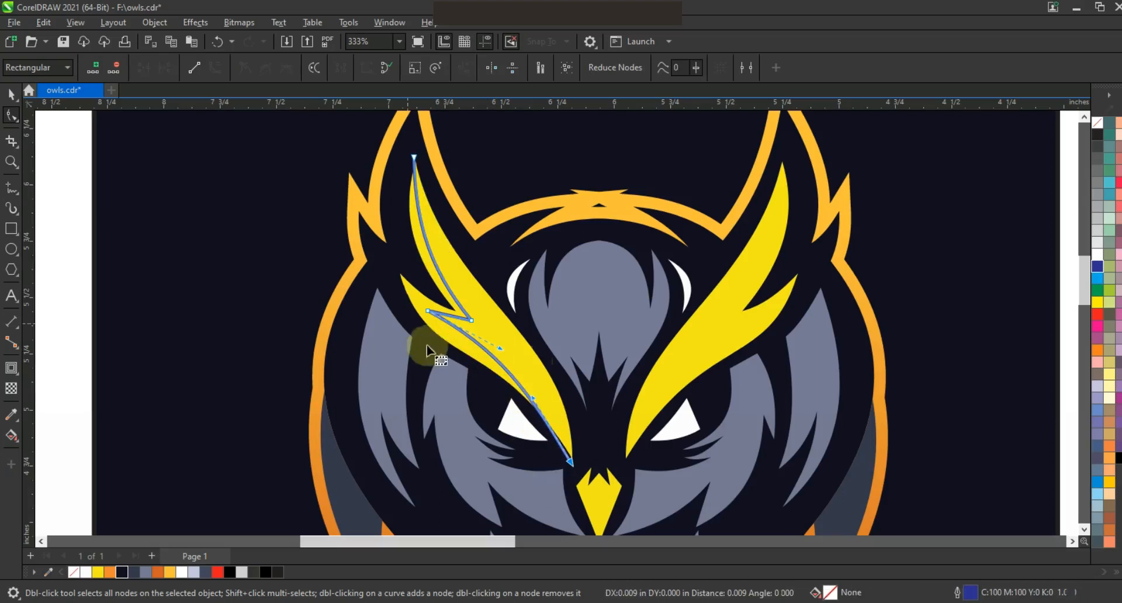
# - Smart-fill the outer part of the left eyebrow feather along the guide line and color it orange #D46023
pyautogui.click(11, 436)
pyautogui.click(16, 441)
pyautogui.click(44, 450)
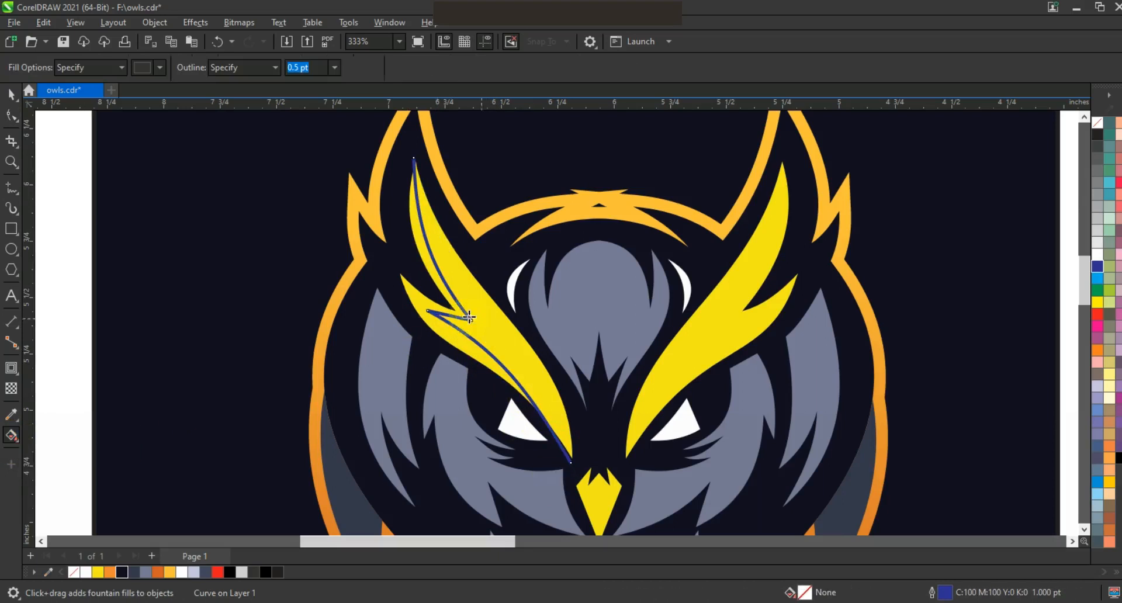
pyautogui.click(435, 328)
pyautogui.click(157, 573)
# - Mirror a copy of the orange eyebrow shading and align it with the right eyebrow feather
pyautogui.moveTo(397, 292); pyautogui.dragTo(752, 341)
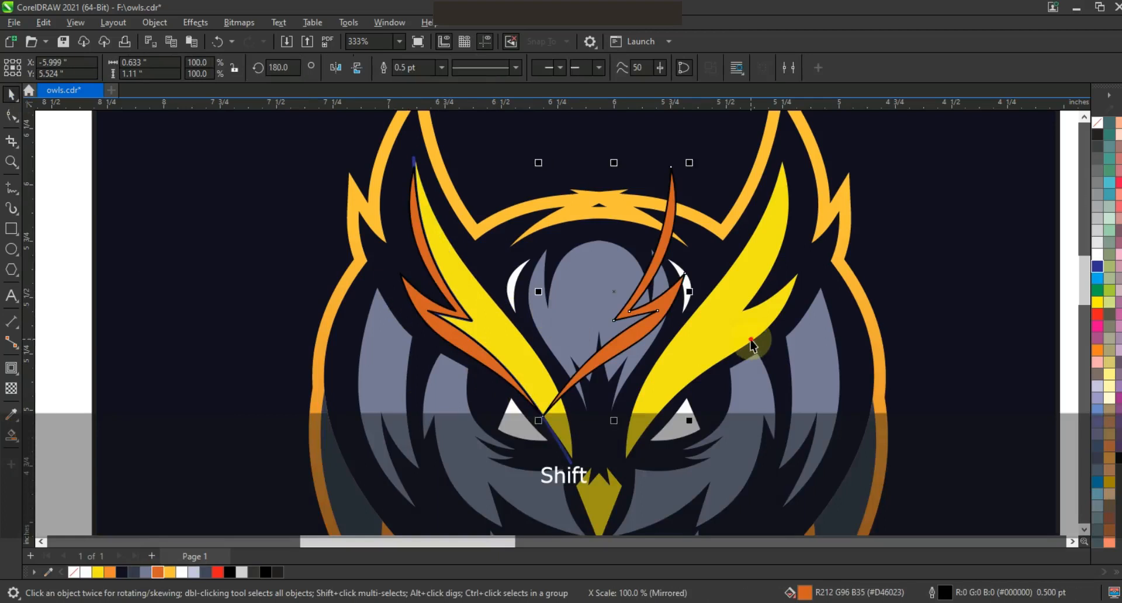
pyautogui.press('Escape')
pyautogui.moveTo(666, 313); pyautogui.dragTo(780, 318)
pyautogui.press('Escape')
# - Delete the blue eyebrow guide line and remove the outlines from both orange shading shapes
pyautogui.click(566, 465)
pyautogui.press('Delete')
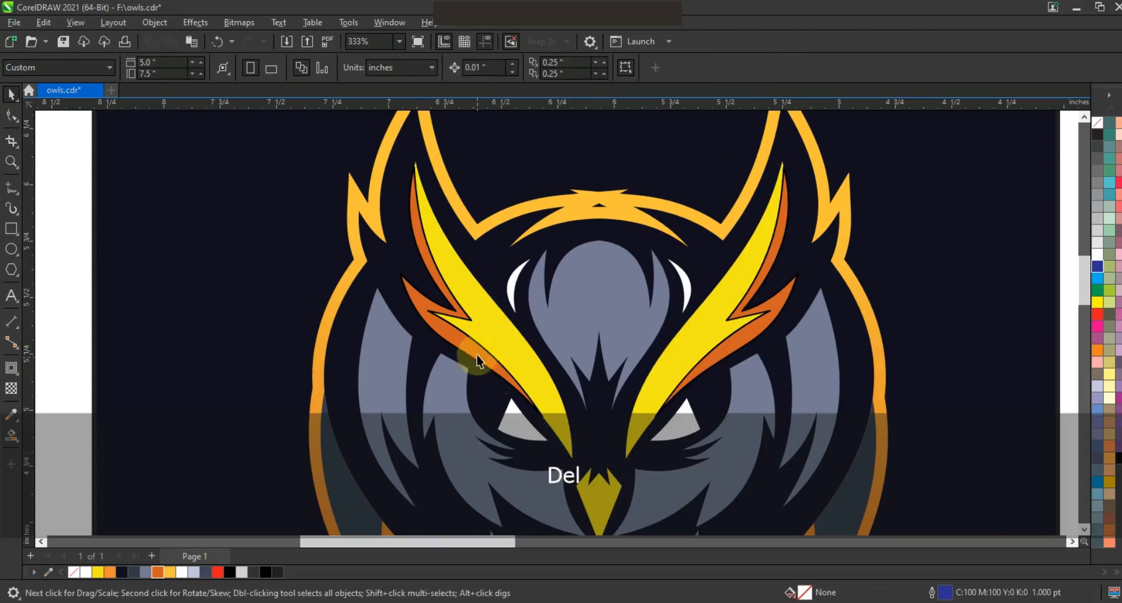
pyautogui.click(476, 357)
pyautogui.rightClick(1099, 123)
pyautogui.click(1078, 133)
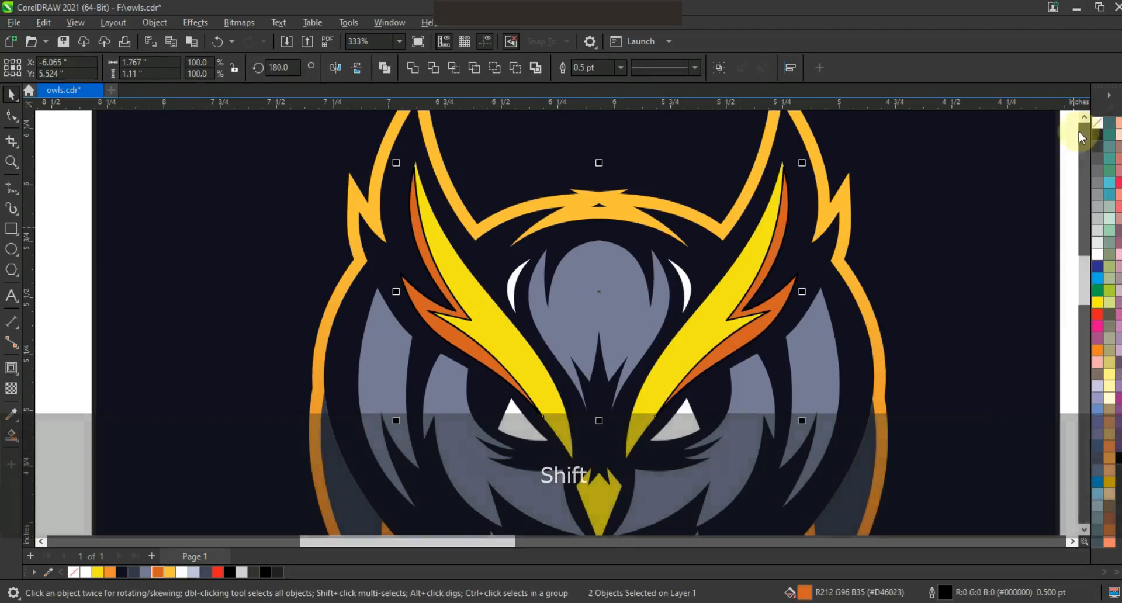
pyautogui.scroll(-1, 562, 231)
pyautogui.click(975, 332)
pyautogui.press('Escape')
# - Recolor the two yellow eyebrow feathers amber #FAC03A and the beak orange #D46023
pyautogui.click(11, 162)
pyautogui.moveTo(379, 221); pyautogui.dragTo(735, 427)
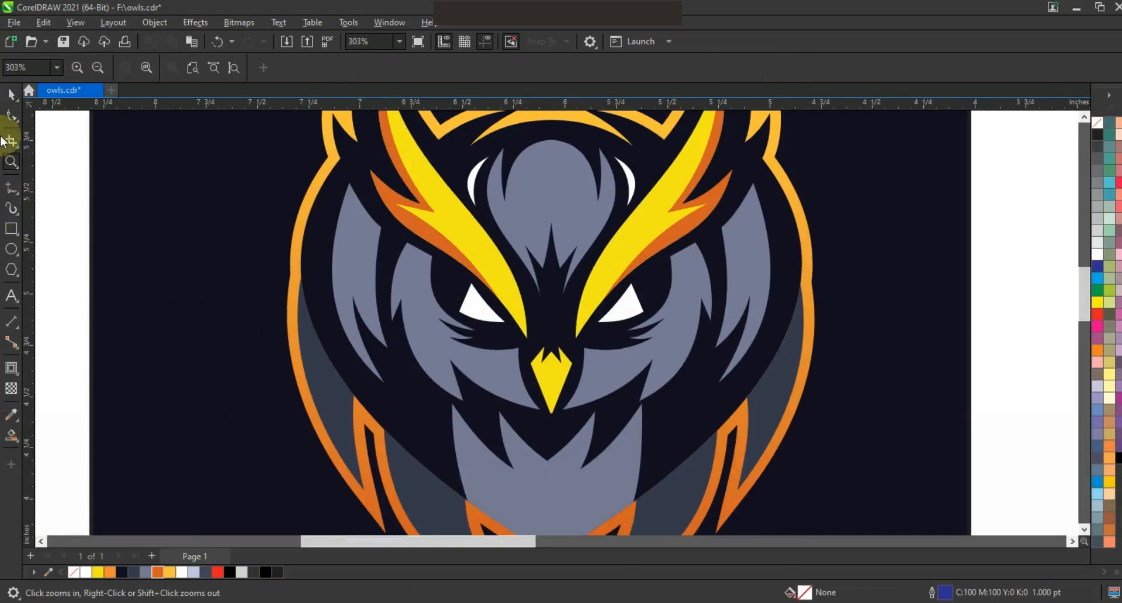
pyautogui.click(11, 95)
pyautogui.press('Escape')
pyautogui.click(468, 225)
pyautogui.keyDown('shift'); pyautogui.click(621, 236); pyautogui.keyUp('shift')
pyautogui.click(173, 572)
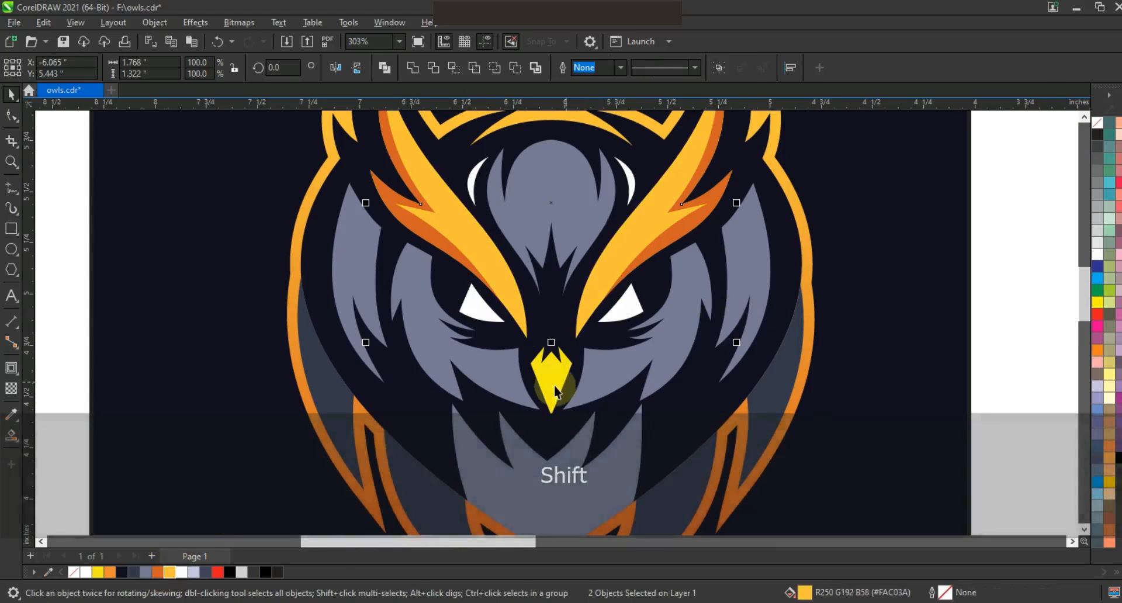
pyautogui.click(552, 377)
pyautogui.click(162, 572)
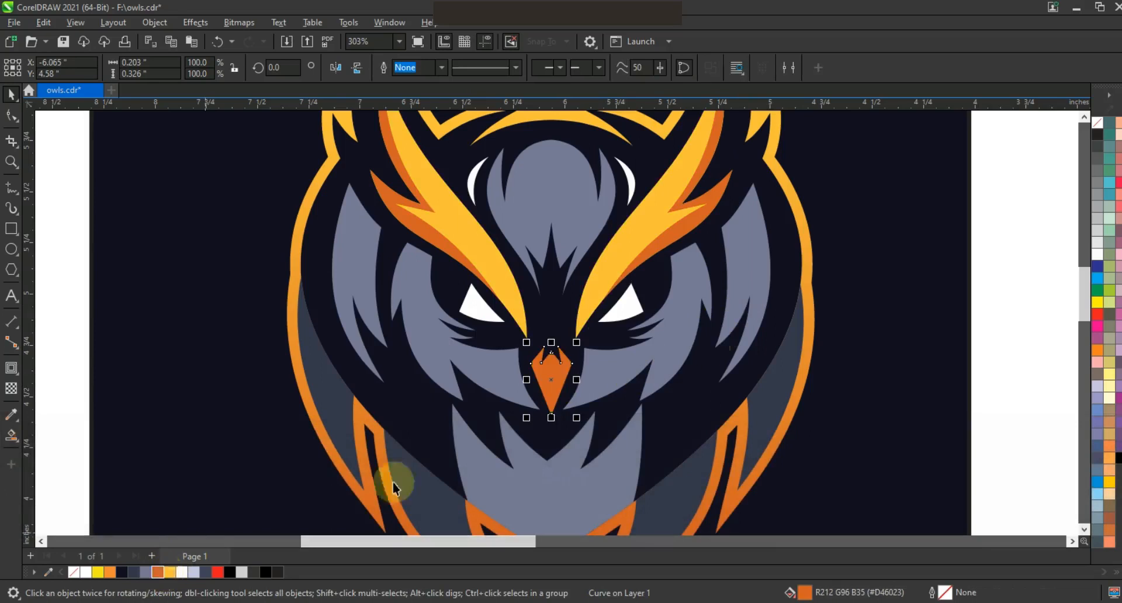
# - Draw a blue zigzag guide line through the left cheek feather, from below the eyebrow to beside the beak
pyautogui.press('F3')
pyautogui.press('Escape')
pyautogui.moveTo(397, 221); pyautogui.dragTo(680, 372)
pyautogui.click(8, 189)
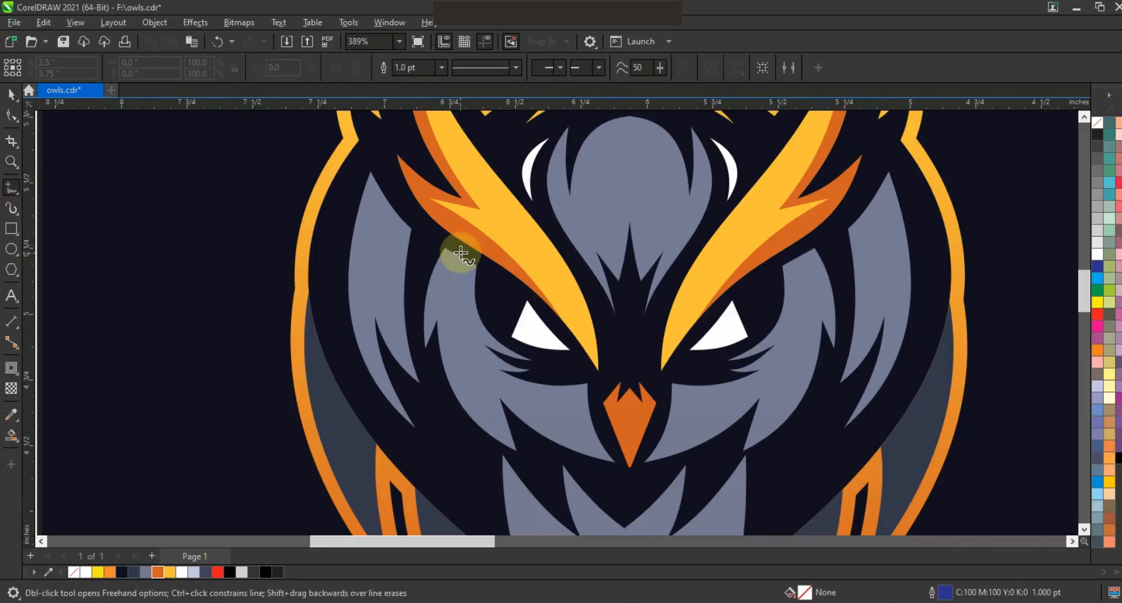
pyautogui.click(437, 305)
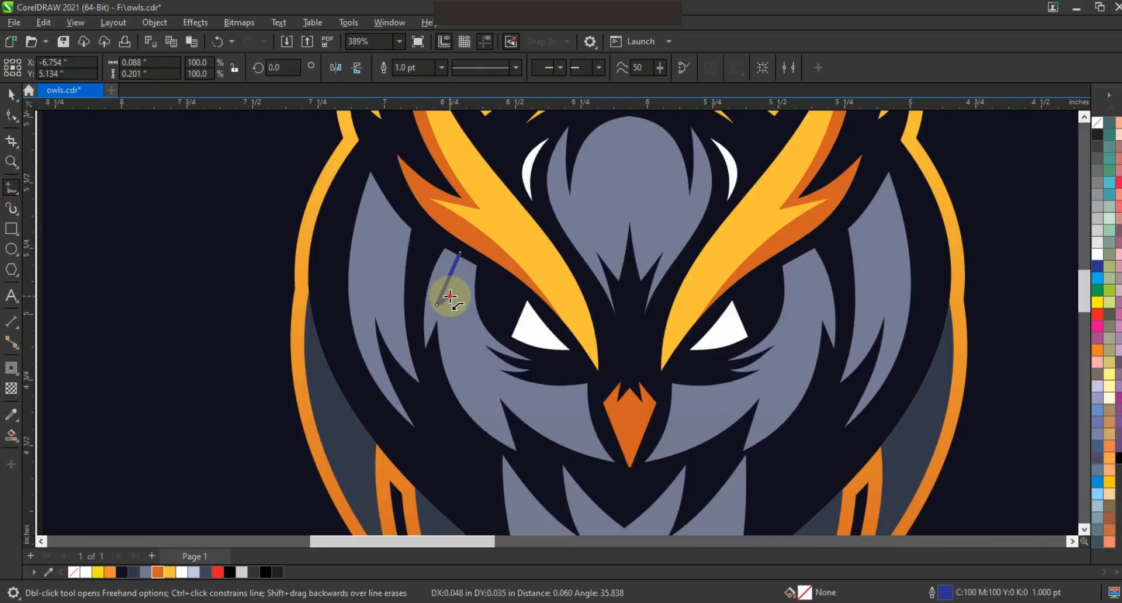
pyautogui.doubleClick(598, 436)
# - Curve the long segments of the left cheek guide line to follow the feather's outer edge
pyautogui.press('F10')
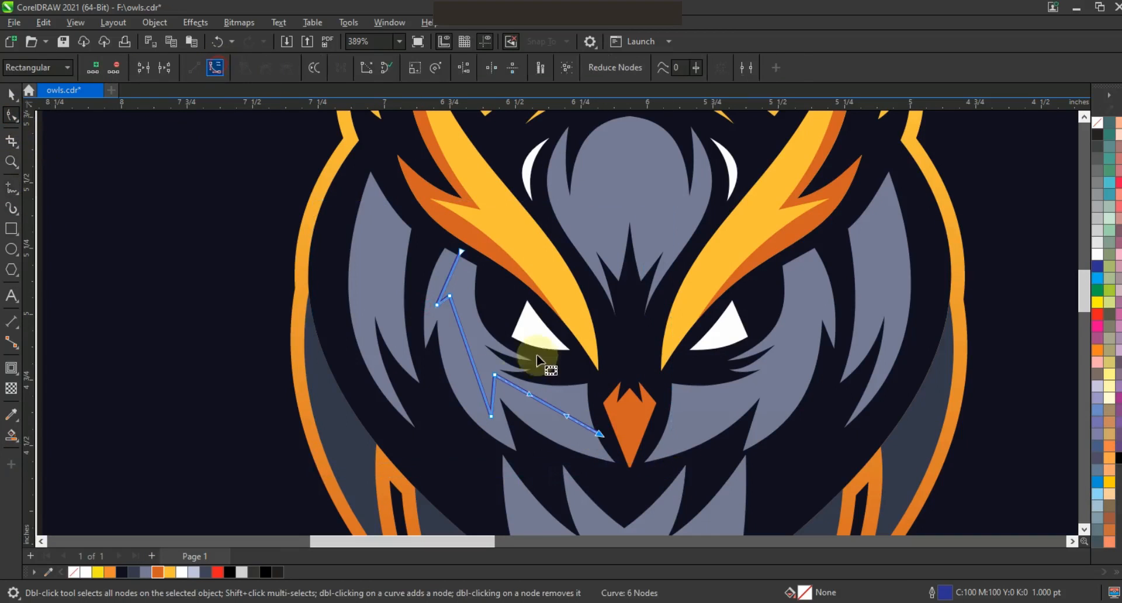
pyautogui.click(472, 361)
pyautogui.hotkey('ctrl', 'z')
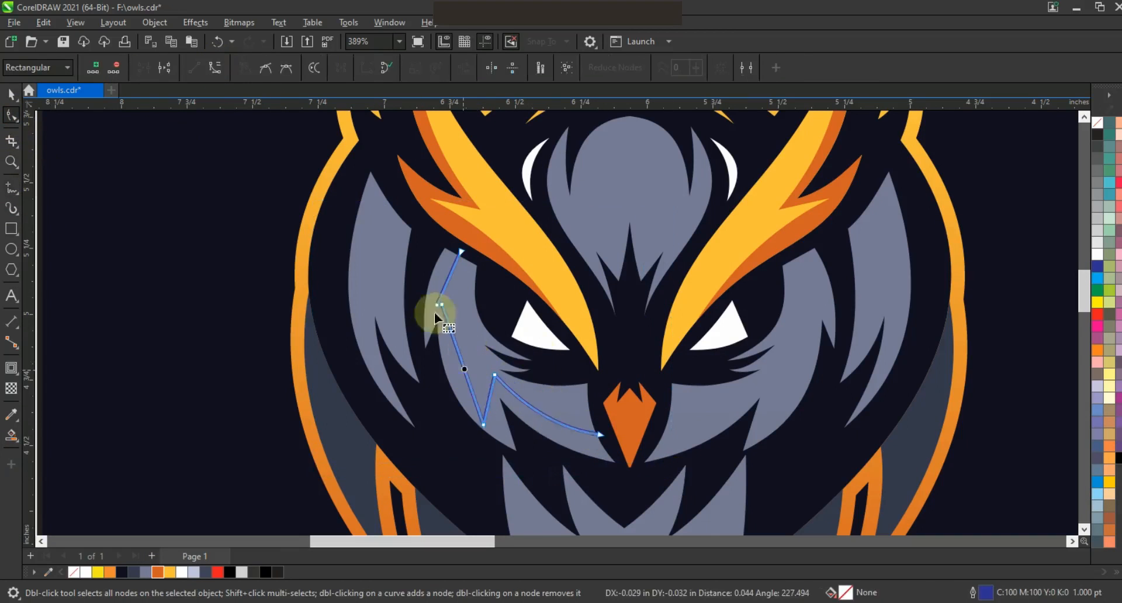
pyautogui.press('Escape')
pyautogui.moveTo(461, 367); pyautogui.dragTo(464, 367)
pyautogui.moveTo(546, 405); pyautogui.dragTo(540, 415)
pyautogui.moveTo(450, 276); pyautogui.dragTo(446, 277)
# - Draw a guide line down the left side feather, extend its upper end past the feather and curve it
pyautogui.click(11, 187)
pyautogui.click(397, 378)
pyautogui.click(12, 115)
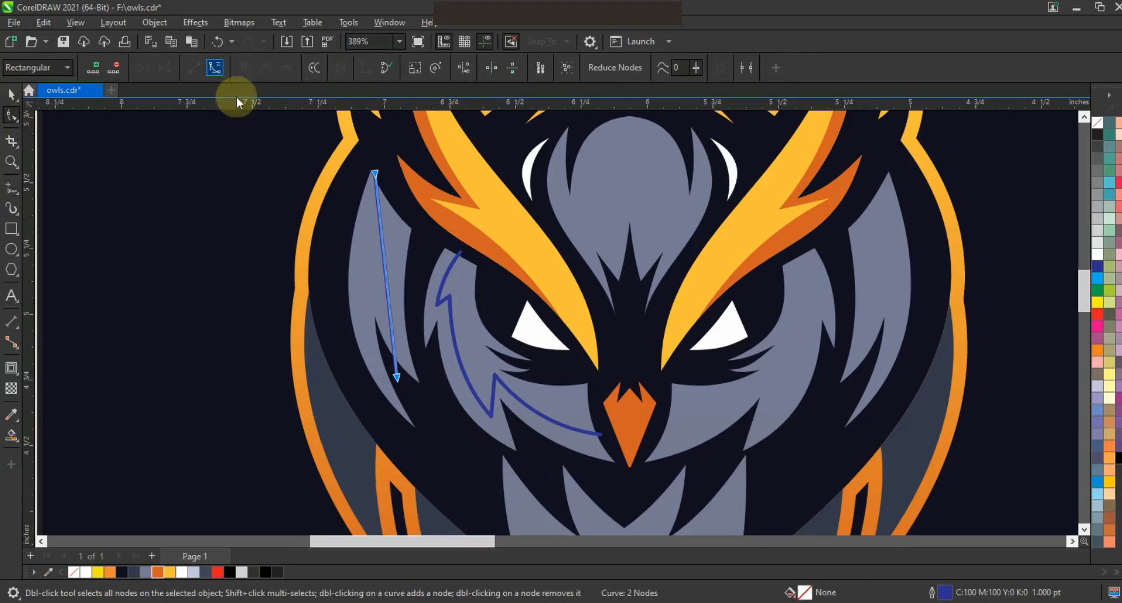
pyautogui.moveTo(376, 174); pyautogui.dragTo(390, 177)
pyautogui.moveTo(377, 250); pyautogui.dragTo(368, 242)
# - Smart-fill the outer parts of the left side and cheek feathers and color them dark slate #33384C
pyautogui.click(11, 435)
pyautogui.click(370, 304)
pyautogui.click(447, 343)
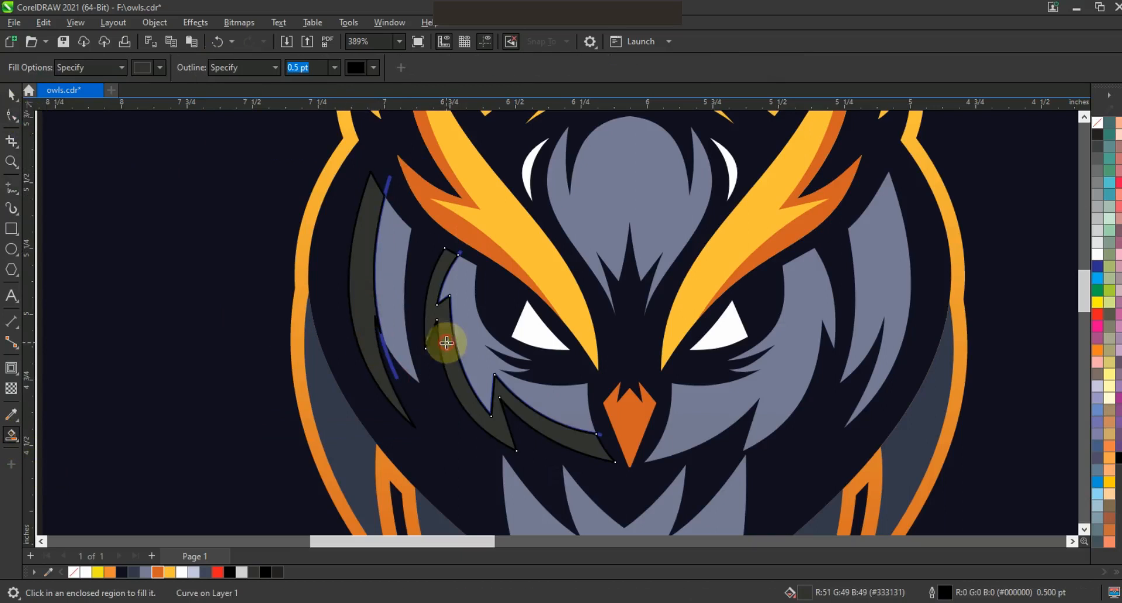
pyautogui.click(11, 95)
pyautogui.keyDown('shift'); pyautogui.click(367, 327); pyautogui.keyUp('shift')
pyautogui.click(133, 572)
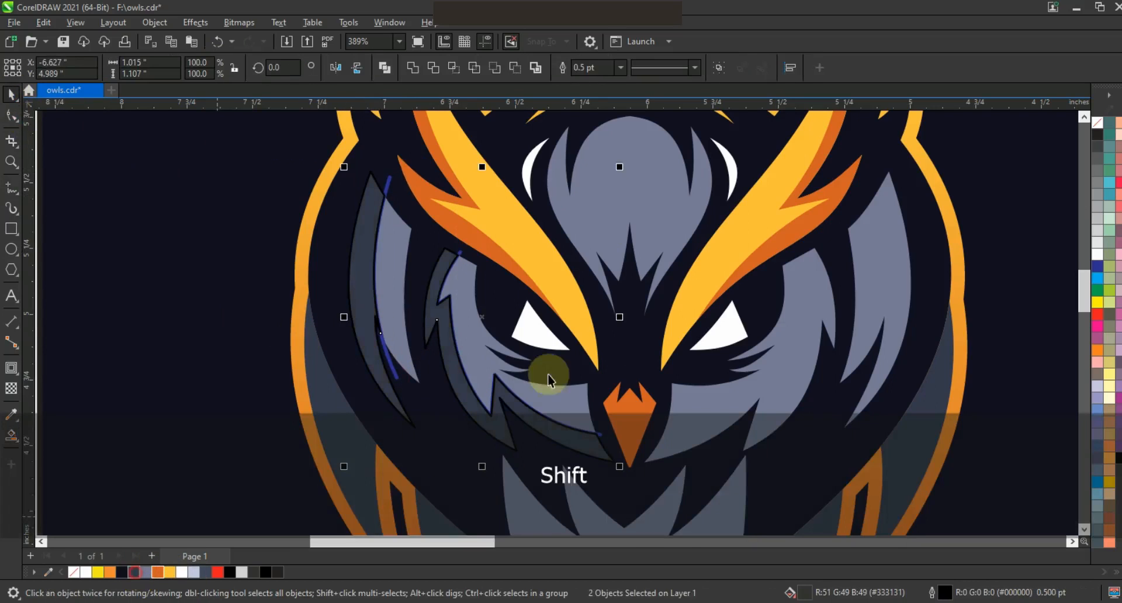
# - Mirror a copy of the two dark slate shading shapes and align it with the right side of the face
pyautogui.moveTo(345, 317); pyautogui.dragTo(693, 384)
pyautogui.rightClick(693, 384)
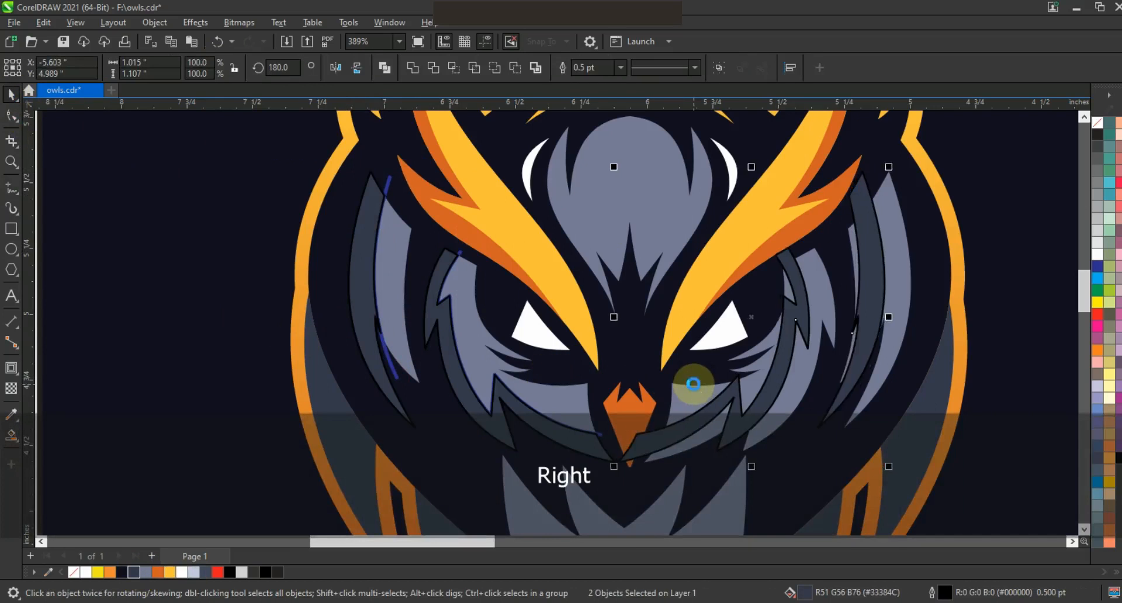
pyautogui.scroll(-2, 283, 312)
pyautogui.press('Escape')
# - Delete the blue guide lines on the left feathers and remove the outlines from the dark slate shading shapes
pyautogui.click(343, 260)
pyautogui.press('Delete')
pyautogui.hotkey('ctrl', 'z')
pyautogui.press('Escape')
pyautogui.click(445, 377)
pyautogui.press('Delete')
pyautogui.moveTo(784, 412); pyautogui.dragTo(271, 236)
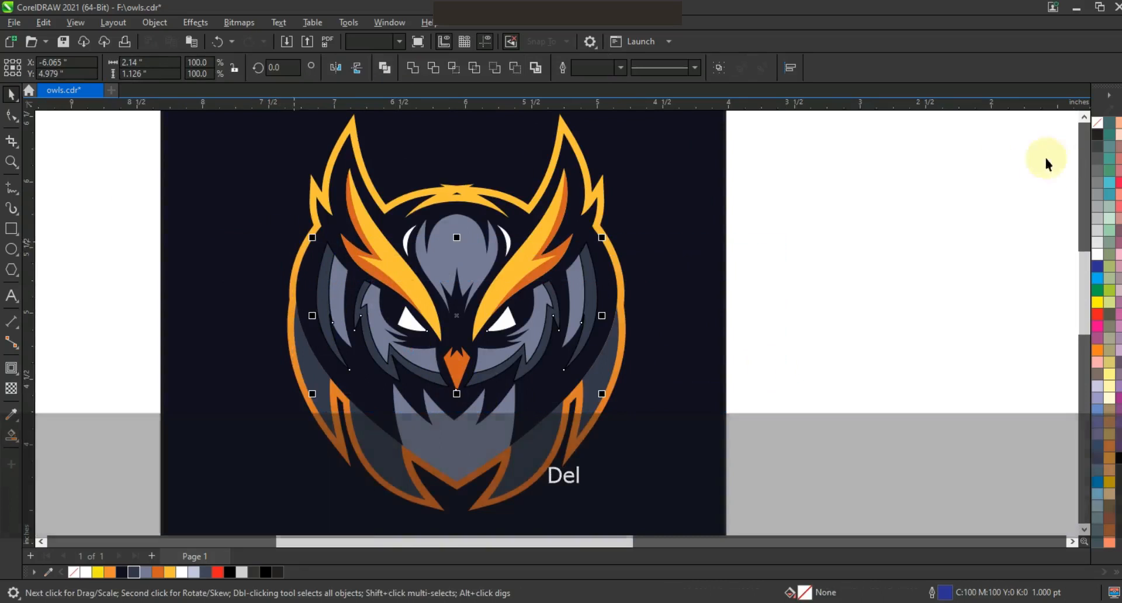
pyautogui.rightClick(1091, 122)
pyautogui.click(929, 195)
pyautogui.press('F3')
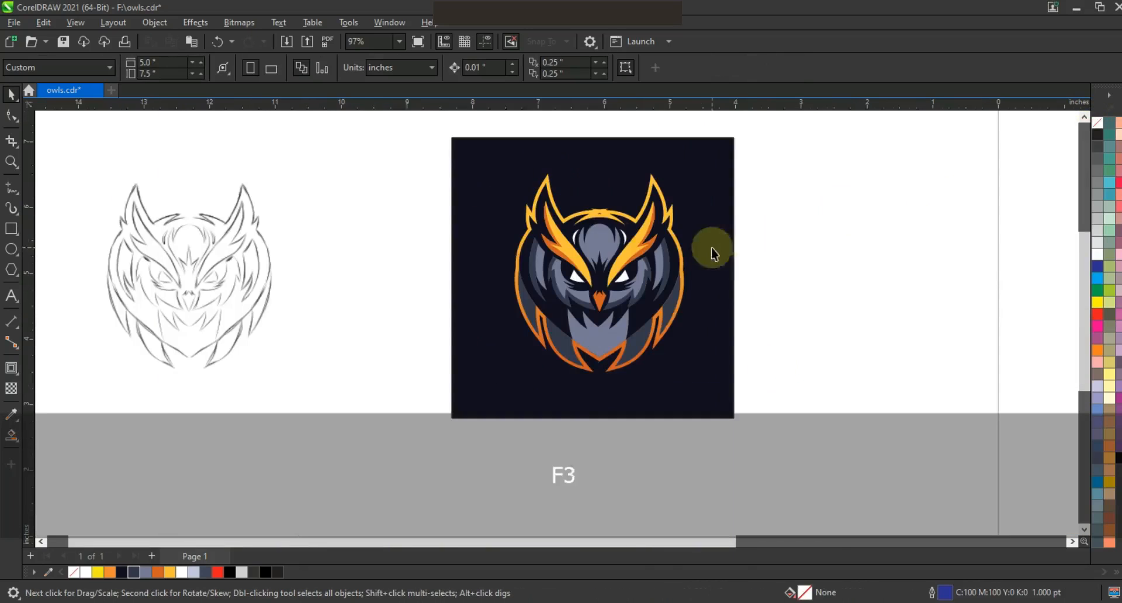
# - Draw a three-segment guide line from the left inner cheek, across the beak, up to the right inner cheek
pyautogui.click(8, 164)
pyautogui.moveTo(451, 190); pyautogui.dragTo(773, 408)
pyautogui.moveTo(438, 251); pyautogui.dragTo(668, 375)
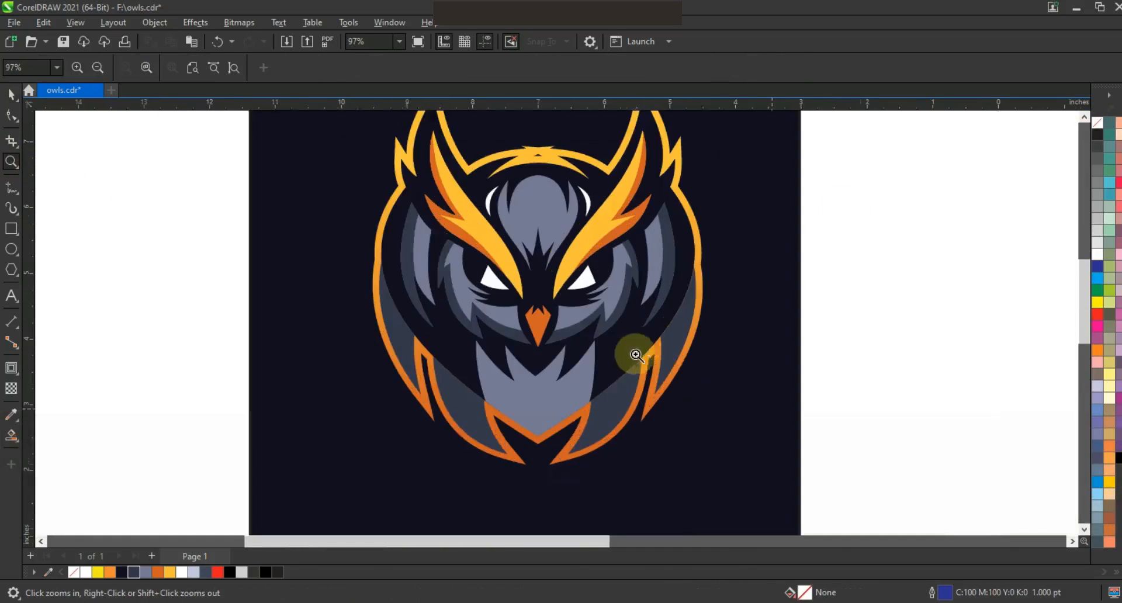
pyautogui.click(12, 187)
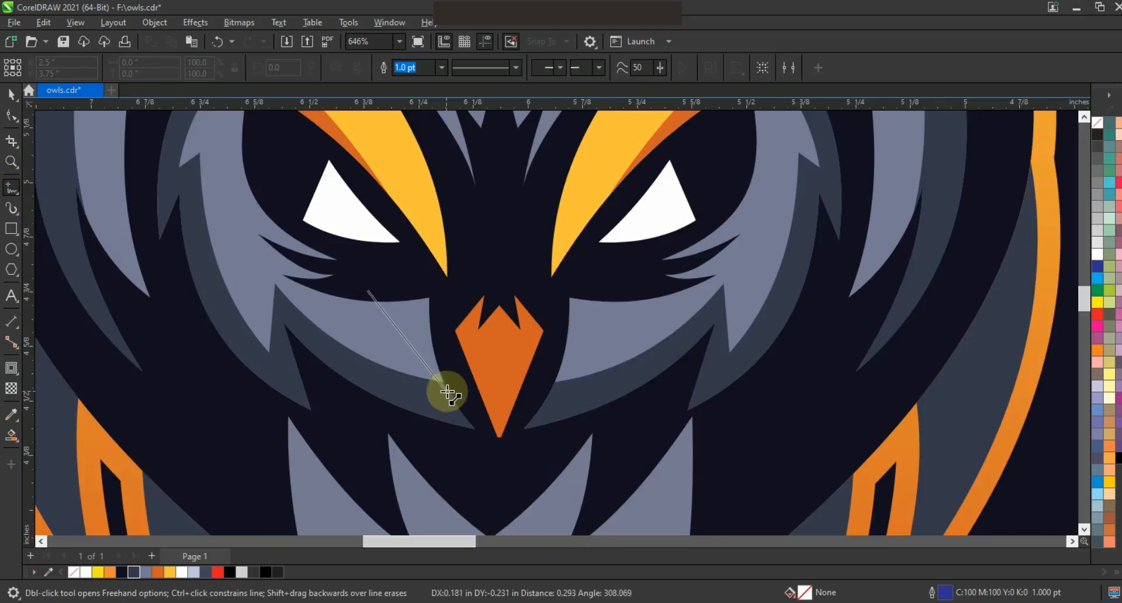
pyautogui.doubleClick(450, 391)
pyautogui.doubleClick(550, 386)
pyautogui.click(613, 294)
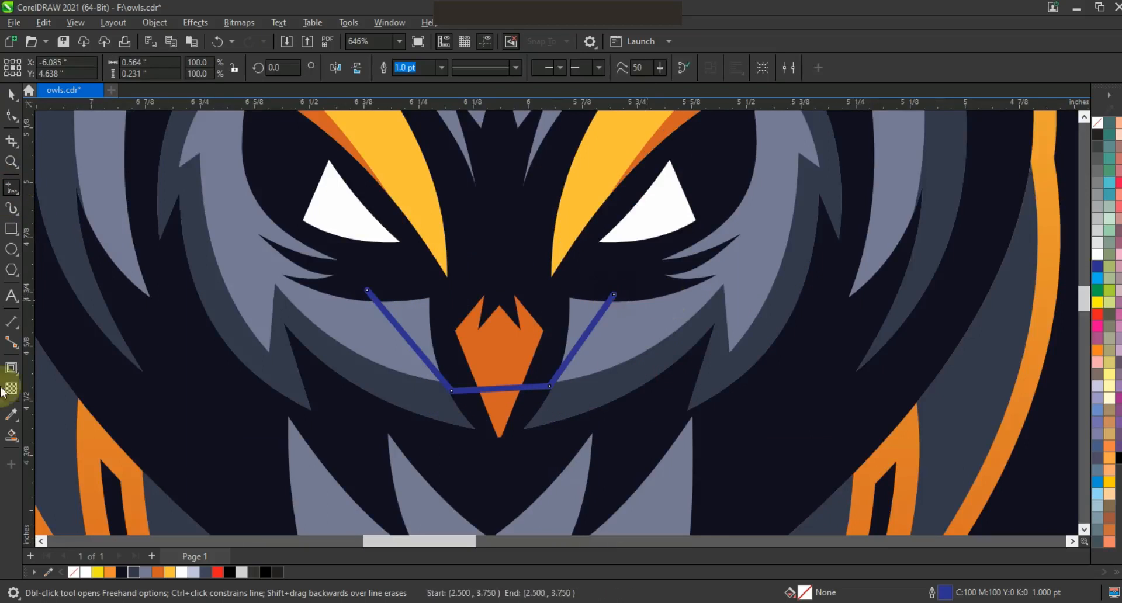
# - Smart-fill the inner cheek corners on both sides of the beak with dark gray #333131 and select both shapes
pyautogui.click(30, 441)
pyautogui.click(409, 327)
pyautogui.press('space')
pyautogui.keyDown('shift'); pyautogui.click(433, 311); pyautogui.keyUp('shift')
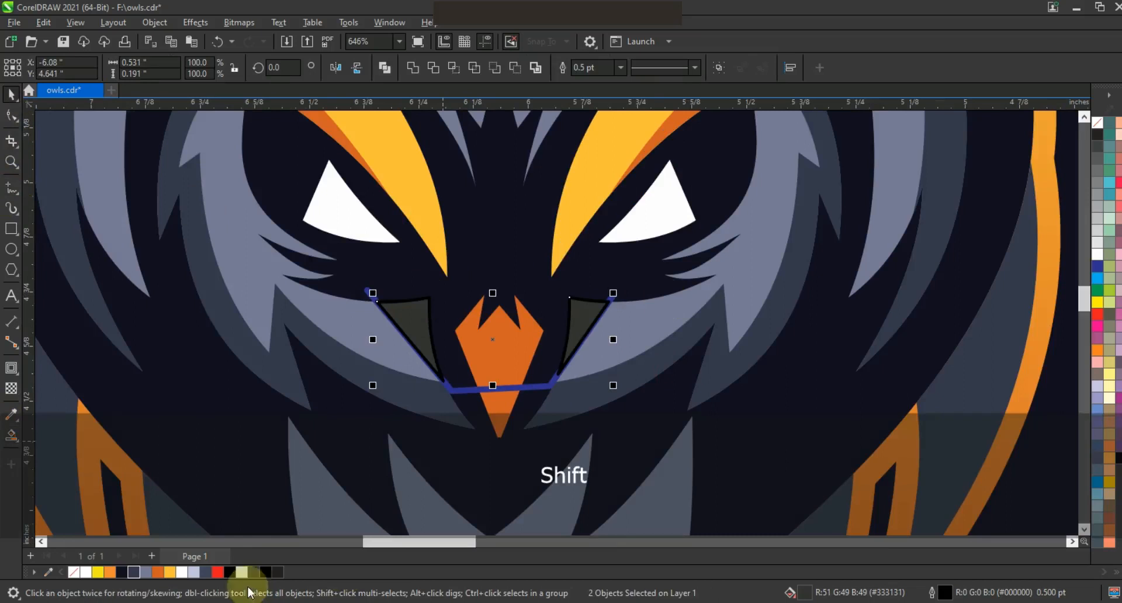
# - Delete the blue guide line across the beak, fill both inner cheek corners with dark slate #33384C and remove their outlines
pyautogui.press('Escape')
pyautogui.click(612, 299)
pyautogui.press('Delete')
pyautogui.click(595, 312)
pyautogui.keyDown('shift'); pyautogui.click(424, 318); pyautogui.keyUp('shift')
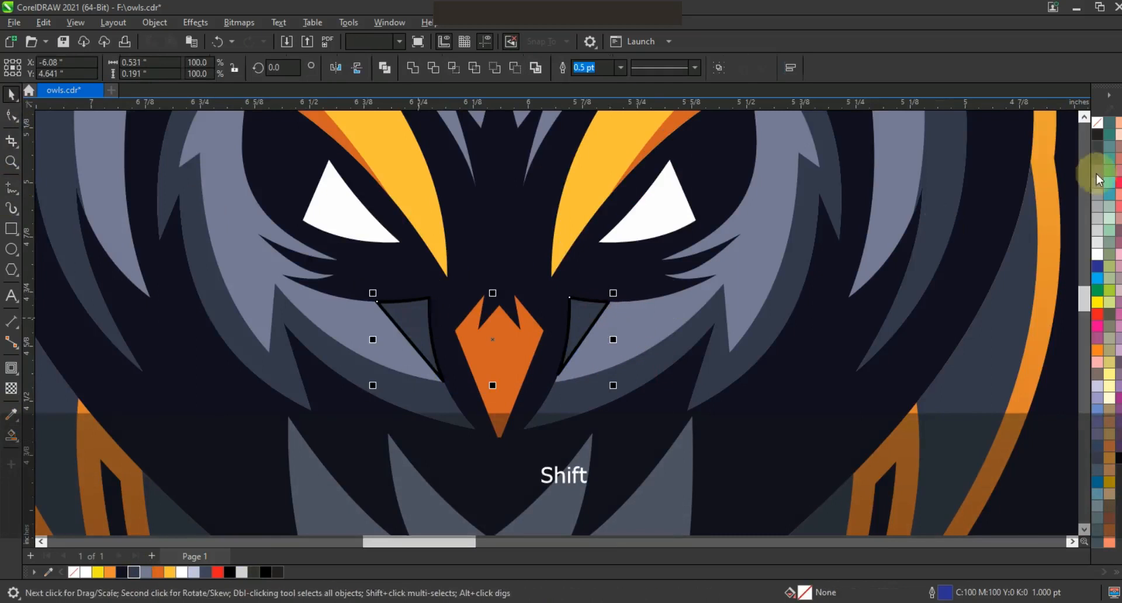
pyautogui.rightClick(1099, 123)
pyautogui.rightClick(1101, 129)
pyautogui.press('F3')
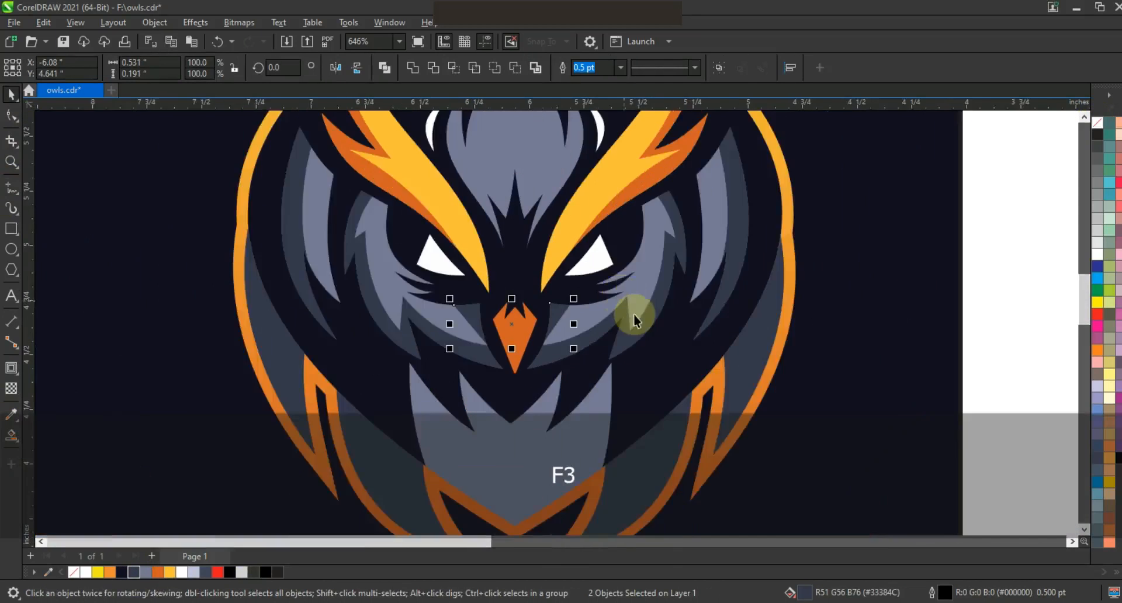
pyautogui.press('Escape')
# - Draw a zigzag guide line across the lower left wing feathers and bend its segments into curves that follow the feathers
pyautogui.scroll(-1, 718, 286)
pyautogui.moveTo(514, 227); pyautogui.dragTo(749, 390)
pyautogui.moveTo(334, 253); pyautogui.dragTo(837, 489)
pyautogui.click(11, 189)
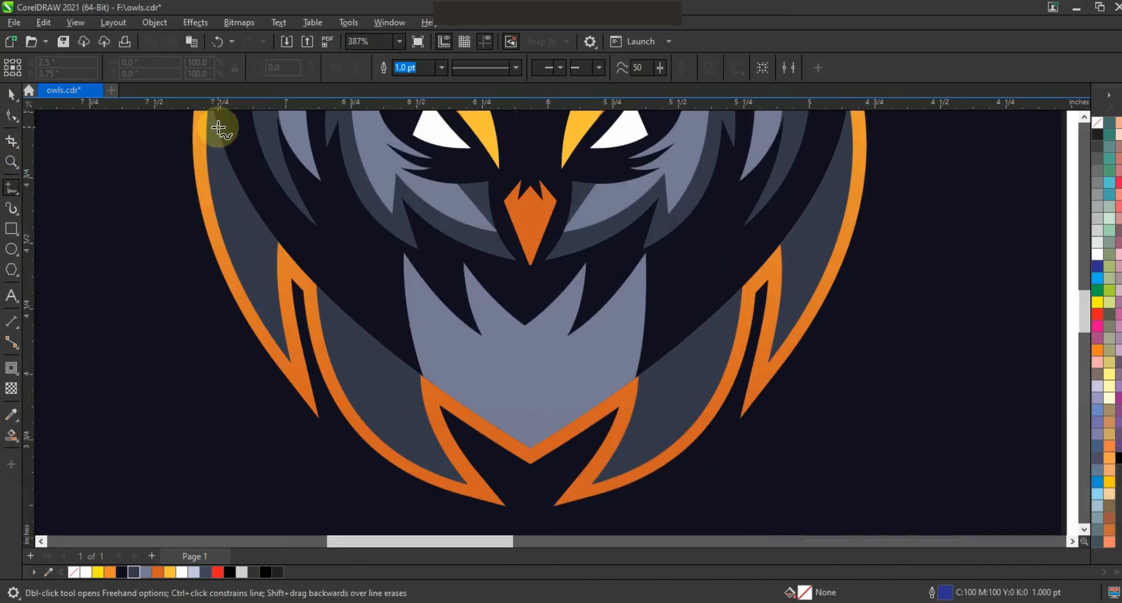
pyautogui.doubleClick(245, 265)
pyautogui.doubleClick(269, 203)
pyautogui.doubleClick(343, 287)
pyautogui.doubleClick(398, 431)
pyautogui.click(10, 116)
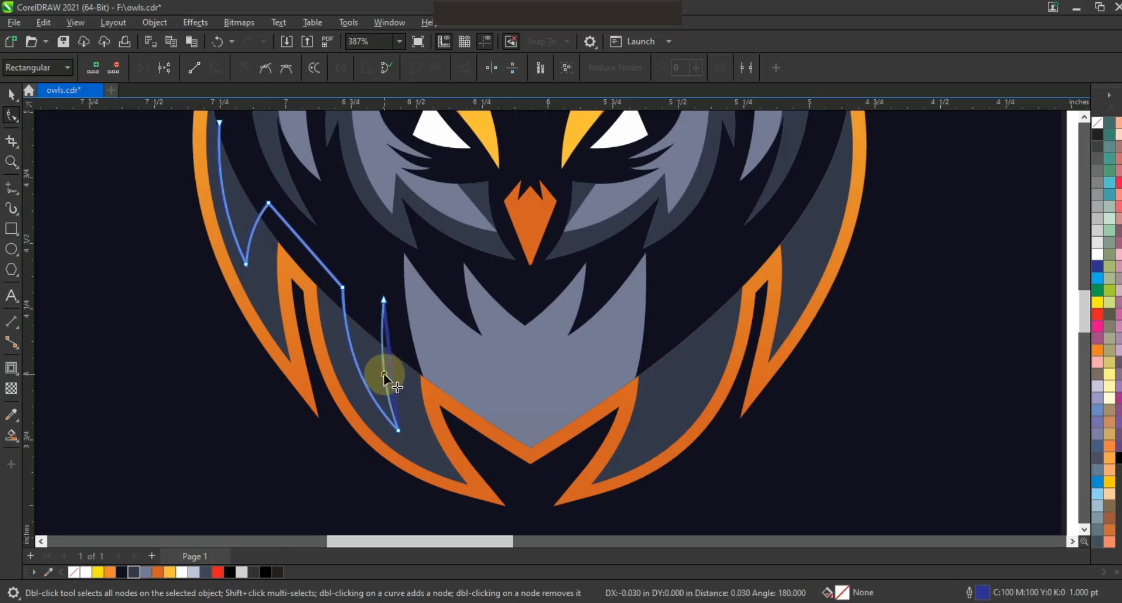
# - Smart-fill the two areas enclosed by the guide line on the left wing feathers and color them gray-blue #757994
pyautogui.click(11, 435)
pyautogui.click(245, 229)
pyautogui.press('space')
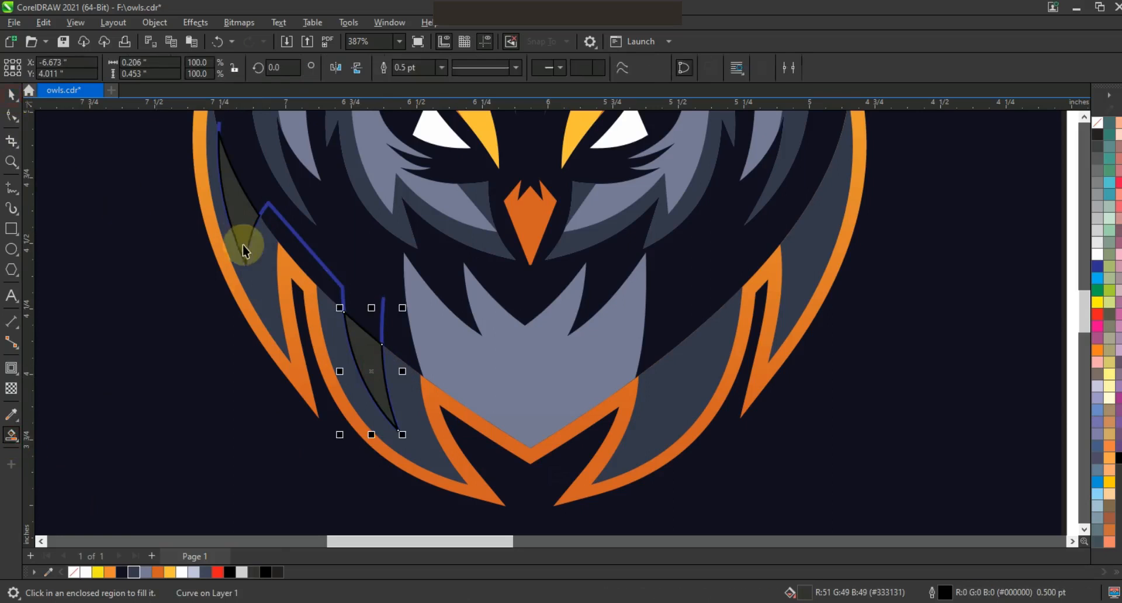
pyautogui.click(145, 573)
# - Mirror a copy of the two gray-blue feather shapes and place it on the right wing feathers
pyautogui.moveTo(214, 281); pyautogui.dragTo(673, 354)
pyautogui.press('F3')
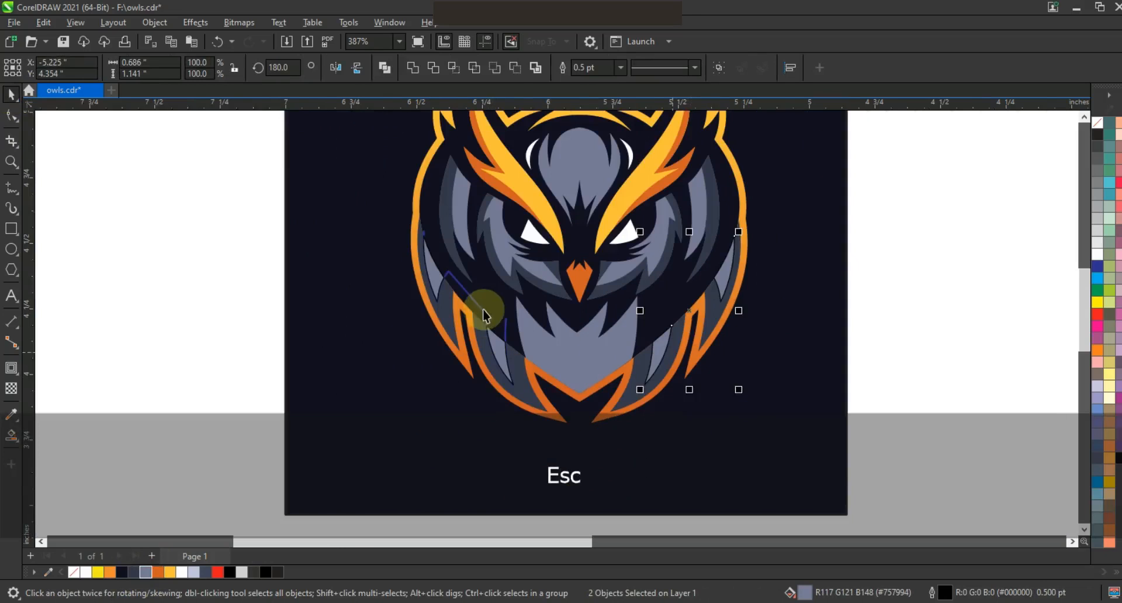
pyautogui.press('Escape')
# - Delete the guide line on the left wing feathers and remove the outlines from the gray-blue shapes on both sides
pyautogui.click(485, 316)
pyautogui.press('Delete')
pyautogui.moveTo(221, 191); pyautogui.dragTo(811, 422)
pyautogui.rightClick(1099, 122)
pyautogui.click(1084, 132)
pyautogui.click(897, 271)
pyautogui.press('F3')
# - Draw a guide line down the left chest feathers and use it to add dark slate shading on both sides of the chest
pyautogui.click(12, 162)
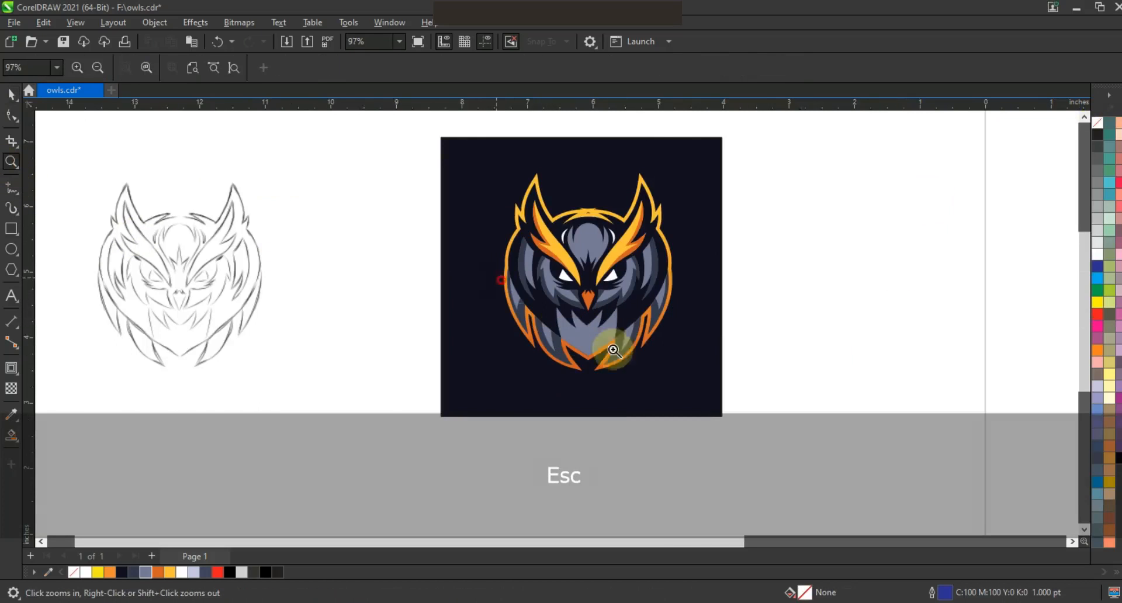
pyautogui.moveTo(496, 276); pyautogui.dragTo(680, 371)
pyautogui.moveTo(358, 226); pyautogui.dragTo(777, 489)
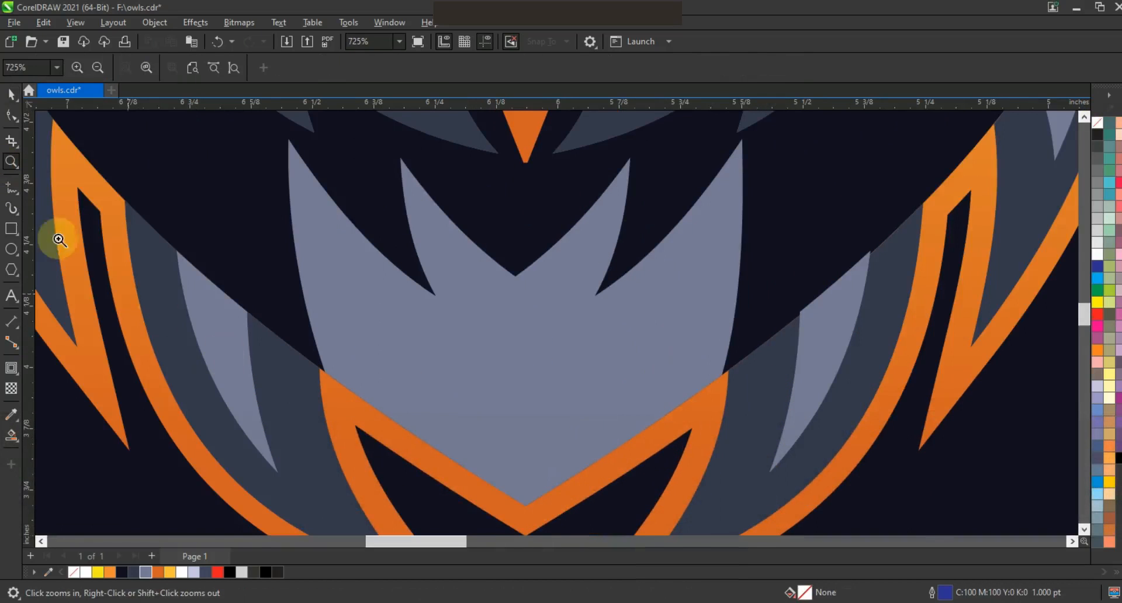
pyautogui.press('F5')
pyautogui.doubleClick(460, 336)
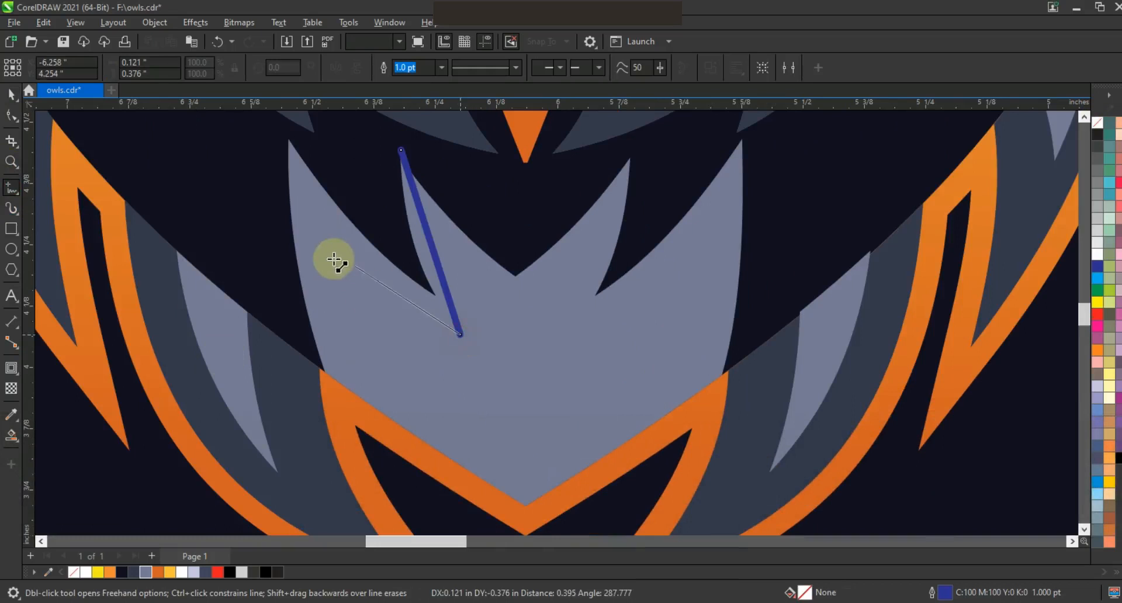
pyautogui.doubleClick(333, 258)
pyautogui.doubleClick(531, 516)
pyautogui.press('Escape')
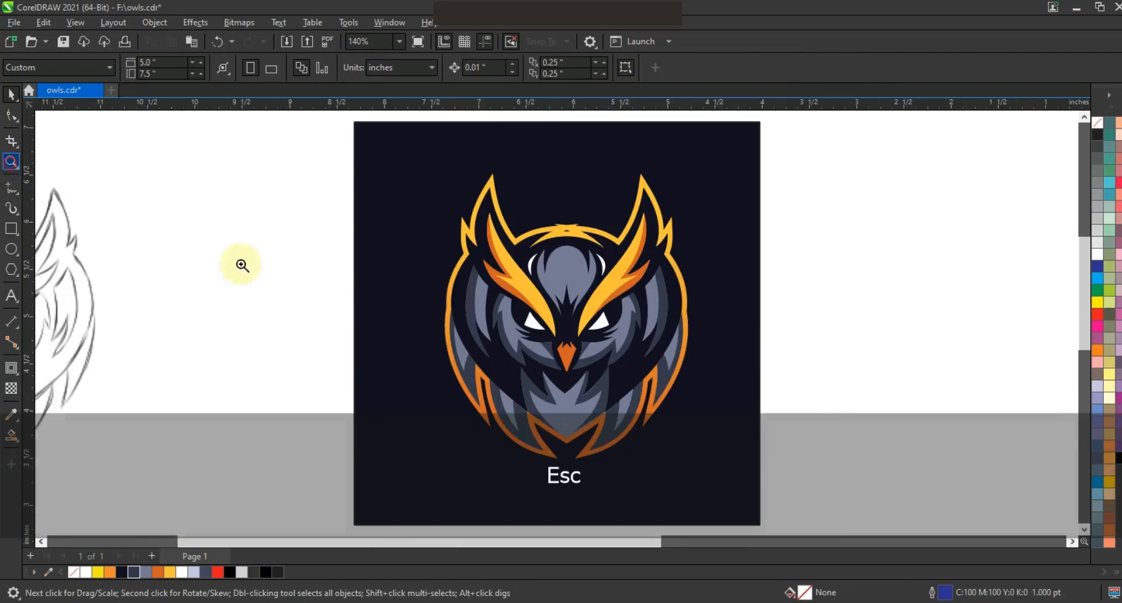
# - Draw a freehand flame shape about 0.518 by 0.403 inches trailing outward from the left eye, filled yellow #F6E718 without an outline
pyautogui.moveTo(370, 221); pyautogui.dragTo(725, 356)
pyautogui.press('F5')
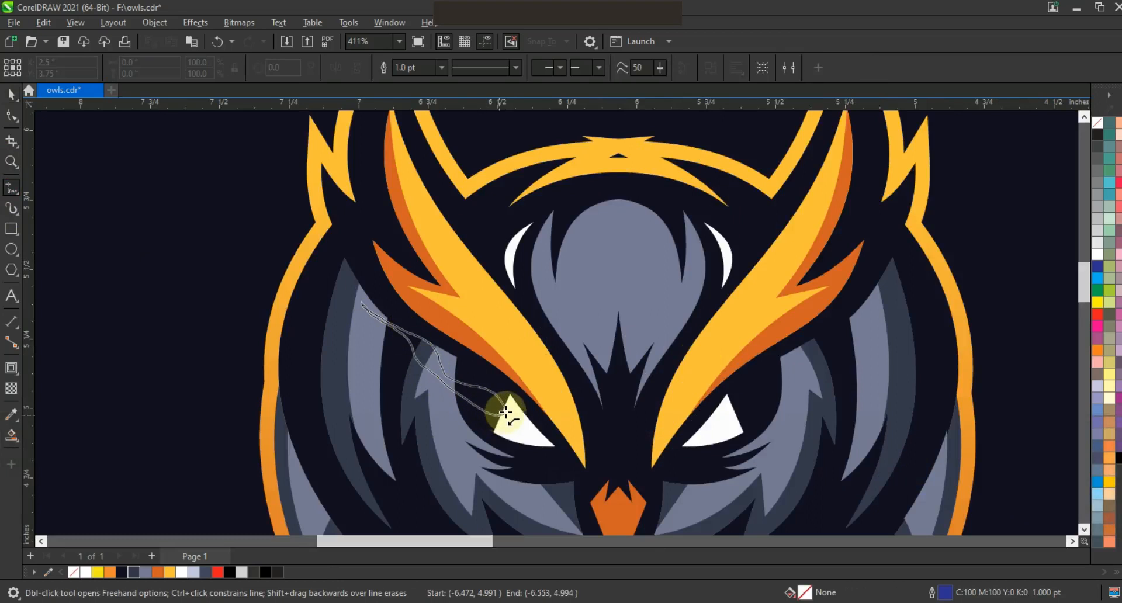
pyautogui.moveTo(506, 412); pyautogui.dragTo(505, 412)
pyautogui.press('space')
pyautogui.click(98, 572)
pyautogui.rightClick(1097, 123)
pyautogui.click(1070, 141)
pyautogui.click(971, 155)
pyautogui.press('F3')
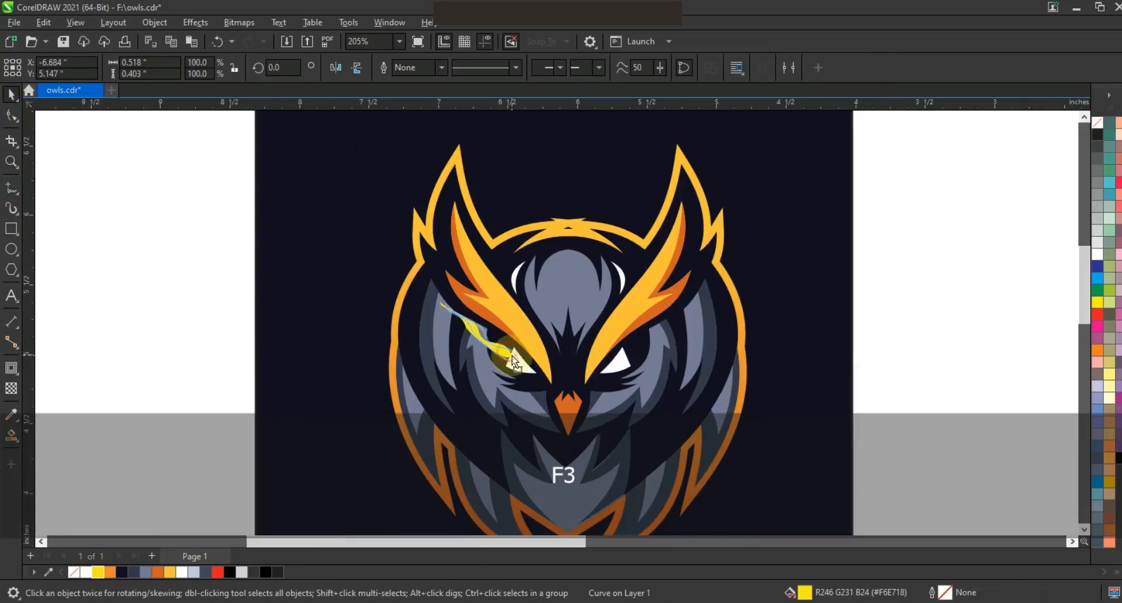
# - Give the left eye's flame shape a gradient fill running from orange at the outer tip to yellow near the eye
pyautogui.click(478, 334)
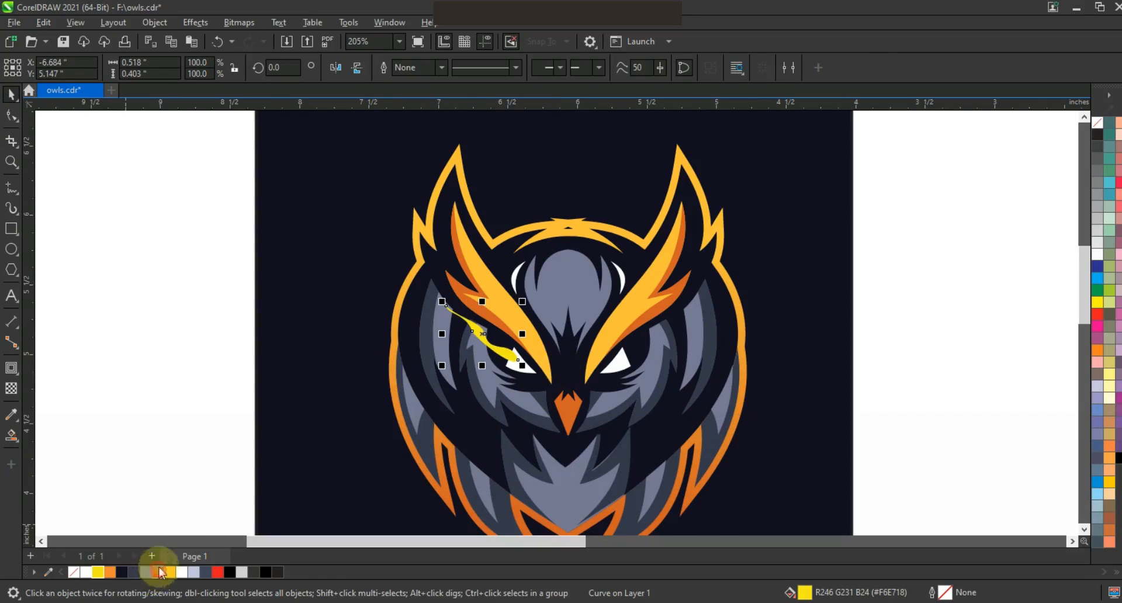
pyautogui.click(158, 573)
pyautogui.press('g')
pyautogui.moveTo(445, 312); pyautogui.dragTo(507, 357)
pyautogui.moveTo(464, 438); pyautogui.dragTo(506, 357)
pyautogui.click(11, 94)
pyautogui.press('Escape')
# - Mirror a copy of the flame shape to the right eye, group both flames and center the group horizontally on the owl
pyautogui.moveTo(447, 334); pyautogui.dragTo(641, 356)
pyautogui.rightClick(543, 343)
pyautogui.keyDown('shift'); pyautogui.click(503, 353); pyautogui.keyUp('shift')
pyautogui.hotkey('ctrl', 'g')
pyautogui.keyDown('shift'); pyautogui.click(597, 307); pyautogui.keyUp('shift')
pyautogui.press('c')
pyautogui.click(885, 333)
# - Zoom to the whole owl logo and examine the artwork in full-screen preview
pyautogui.press('F3')
pyautogui.scroll(-1, 624, 240)
pyautogui.press('Escape')
pyautogui.moveTo(725, 379); pyautogui.dragTo(474, 159)
pyautogui.hotkey('shift', 'F2')
pyautogui.press('Escape')
pyautogui.press('F9')
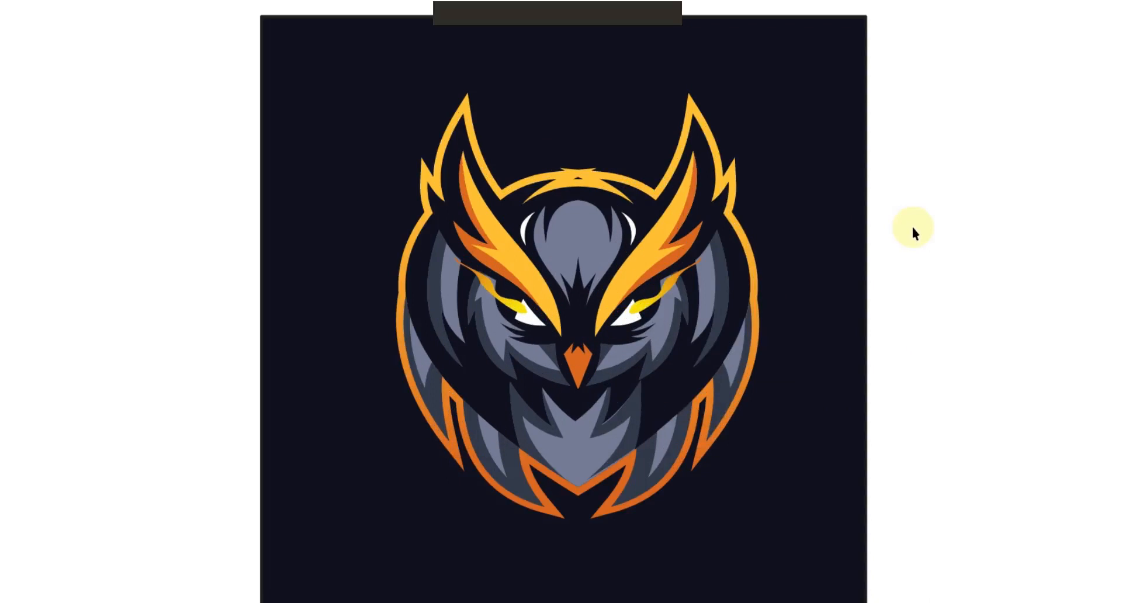